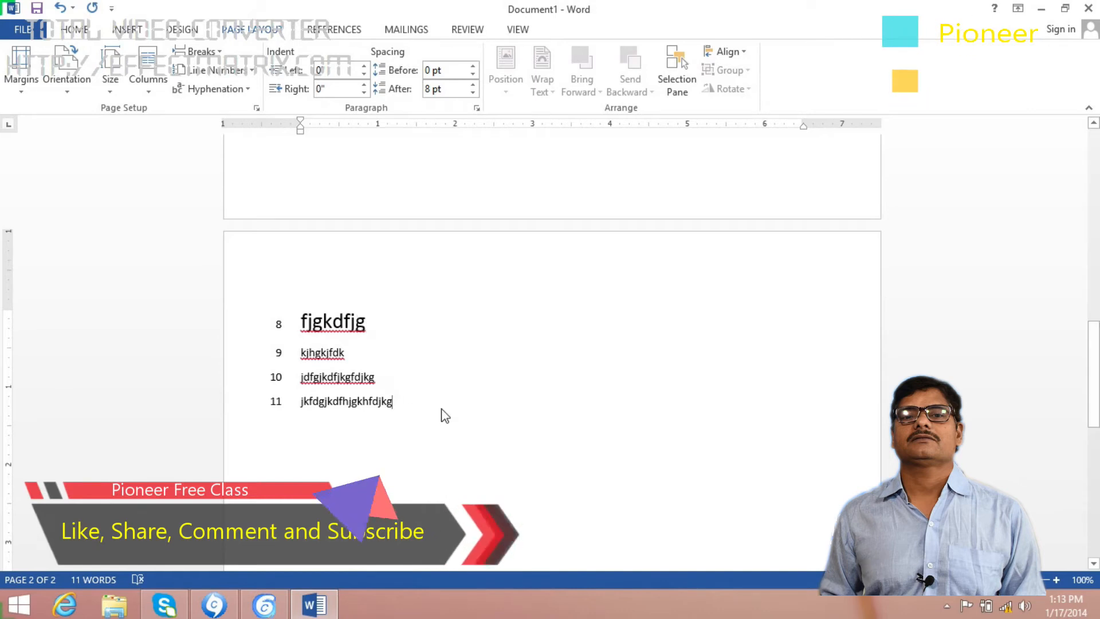
Add a new line reading "rjgkjtlhk" below the last line of text on the first page
scroll(444, 413, "up", 4)
scroll(446, 413, "up", 8)
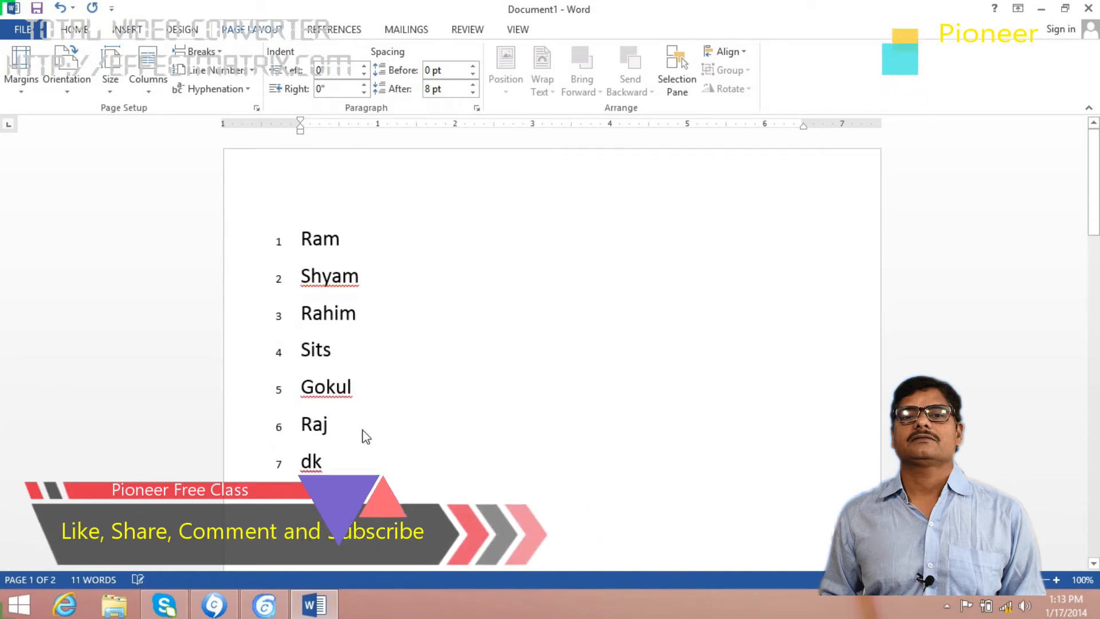
scroll(393, 400, "down", 10)
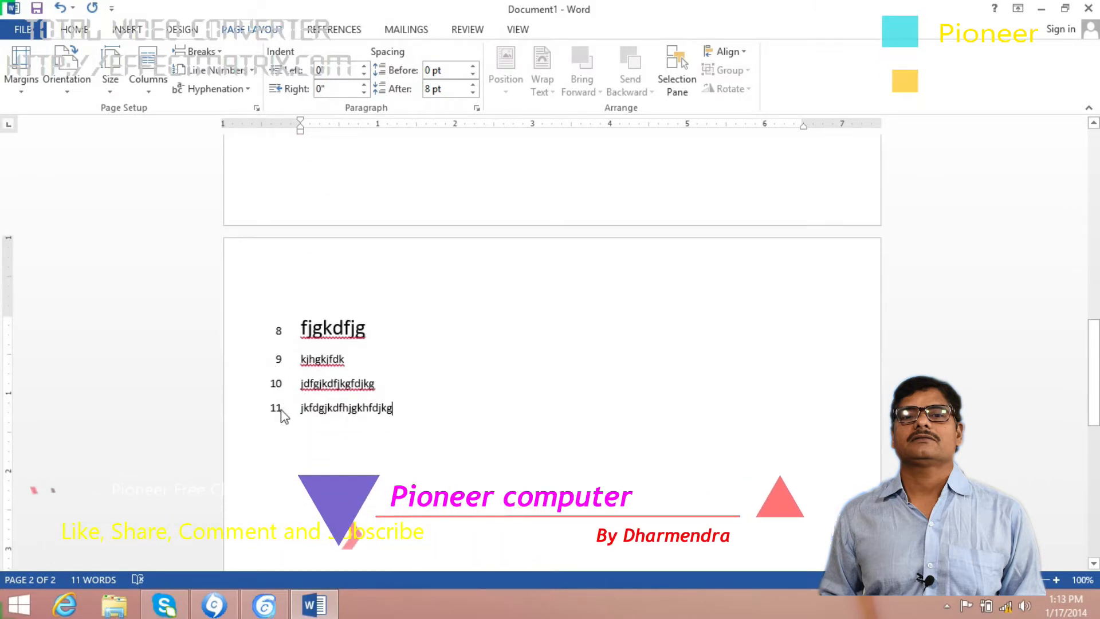
scroll(447, 428, "up", 3)
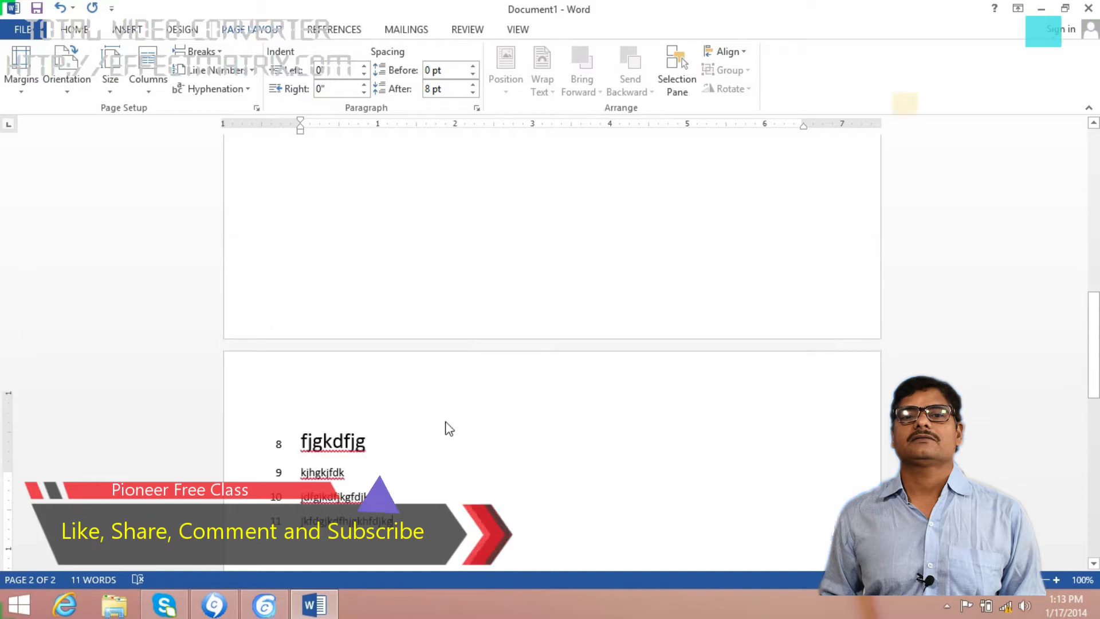
scroll(449, 428, "up", 13)
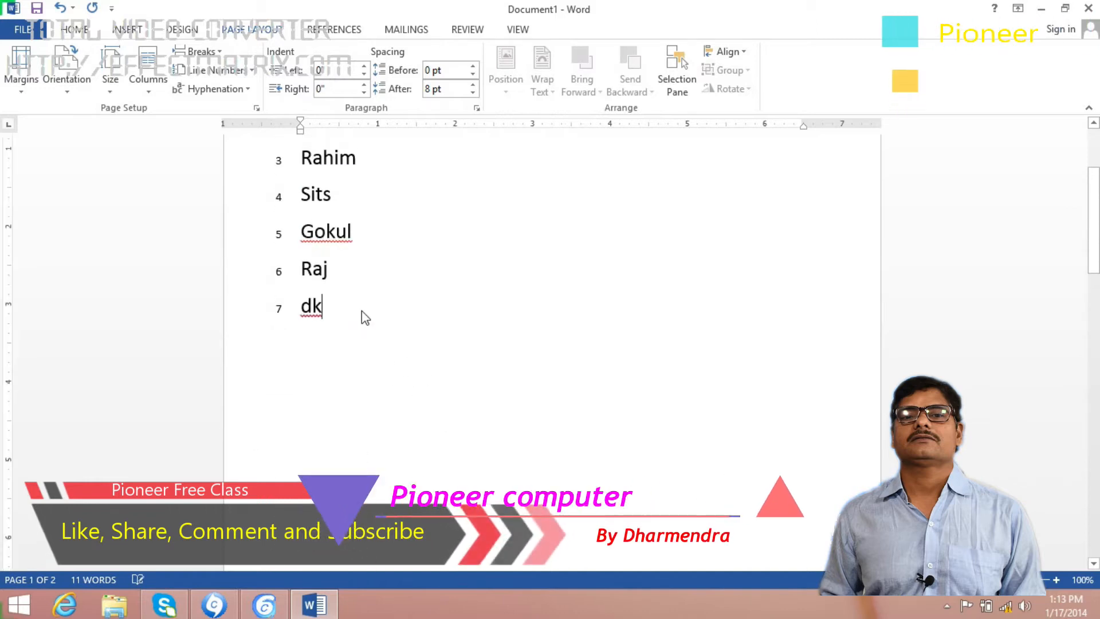
key("Return")
type("rjgkjtlhk")
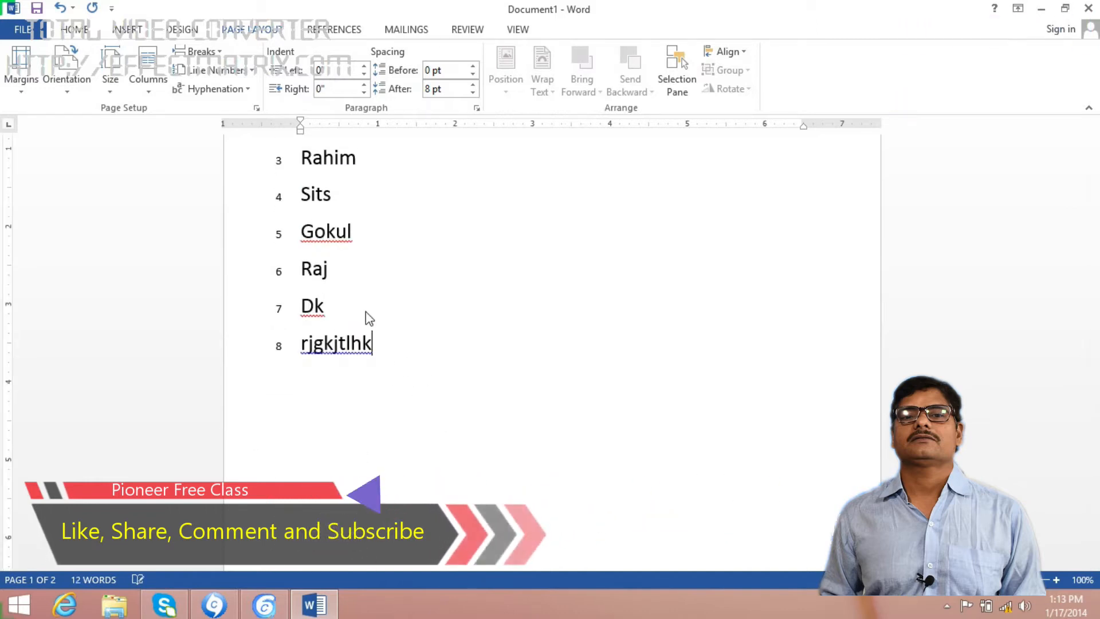
Examine how the continuous line numbering carries on from the first page to the second page
scroll(381, 368, "down", 5)
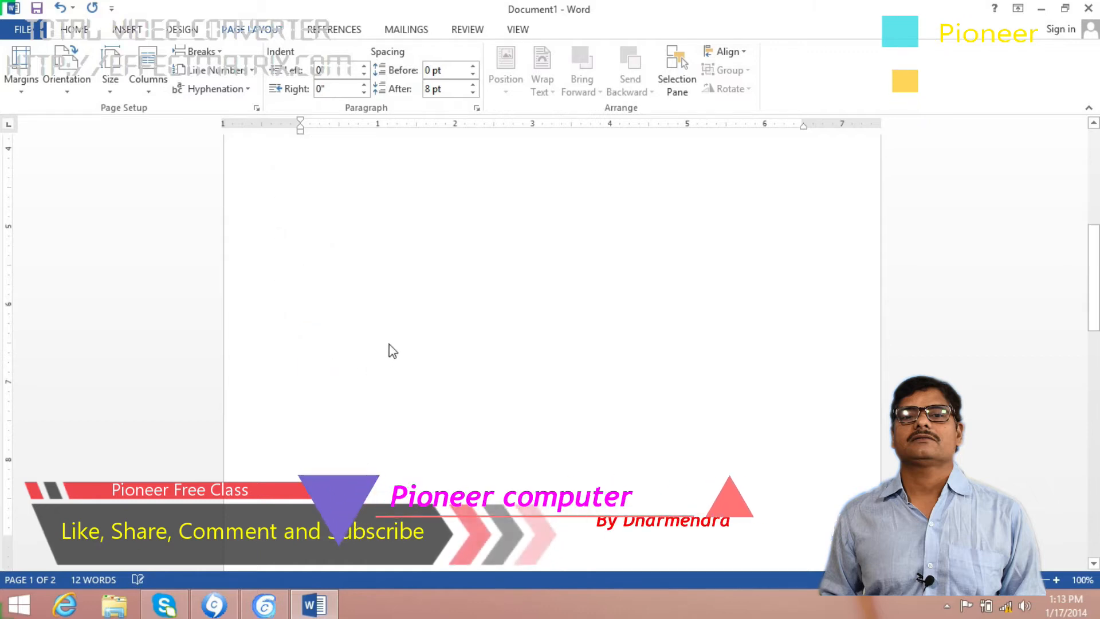
scroll(393, 347, "down", 3)
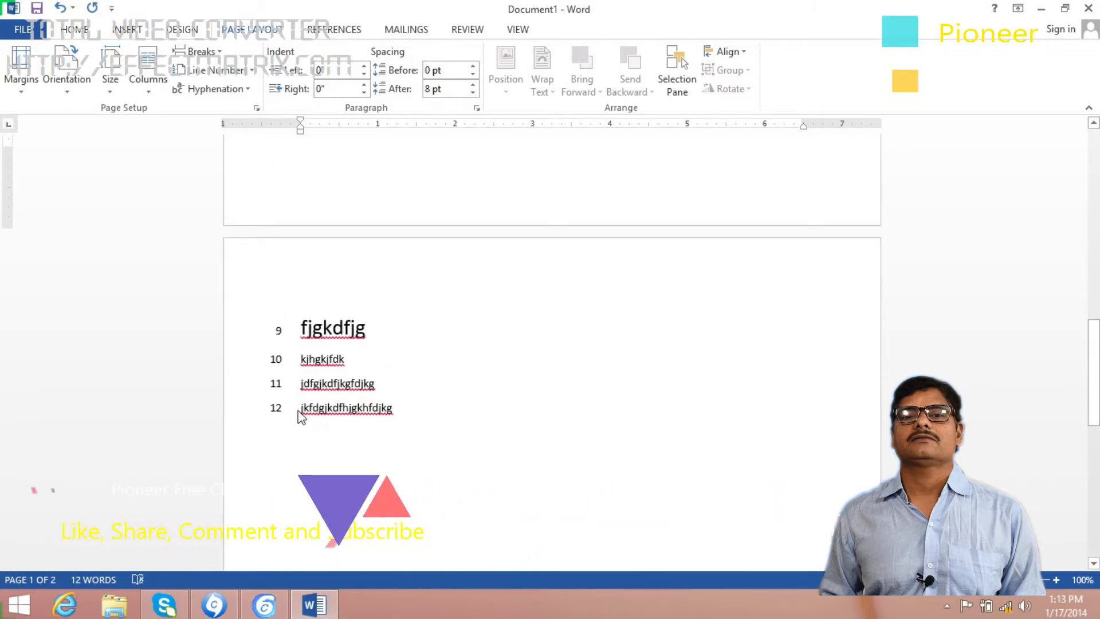
scroll(406, 339, "up", 10)
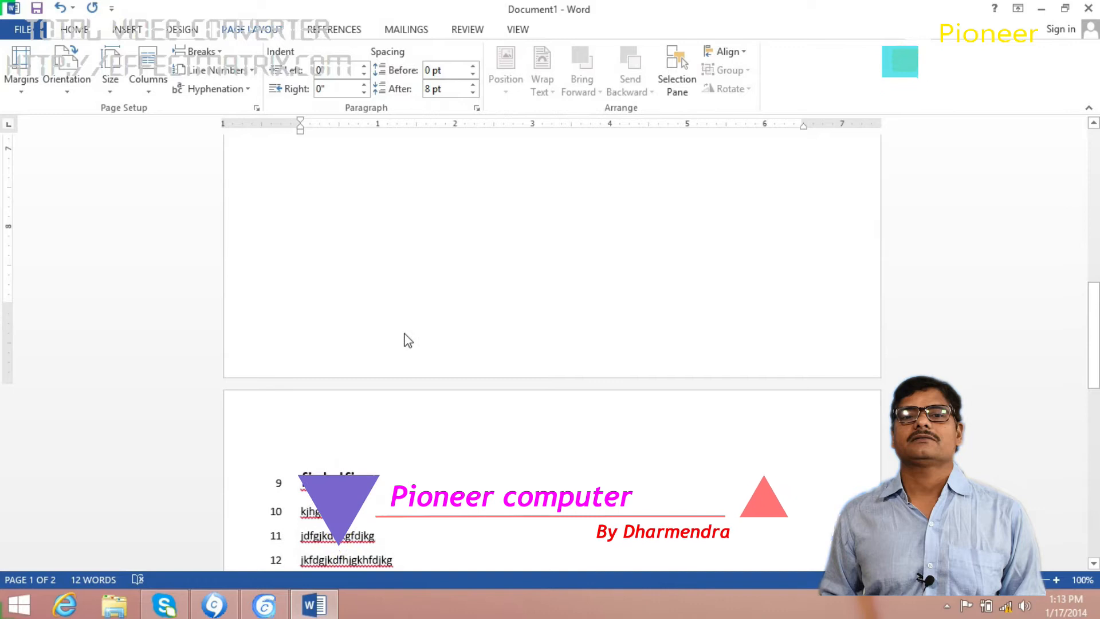
scroll(409, 309, "up", 8)
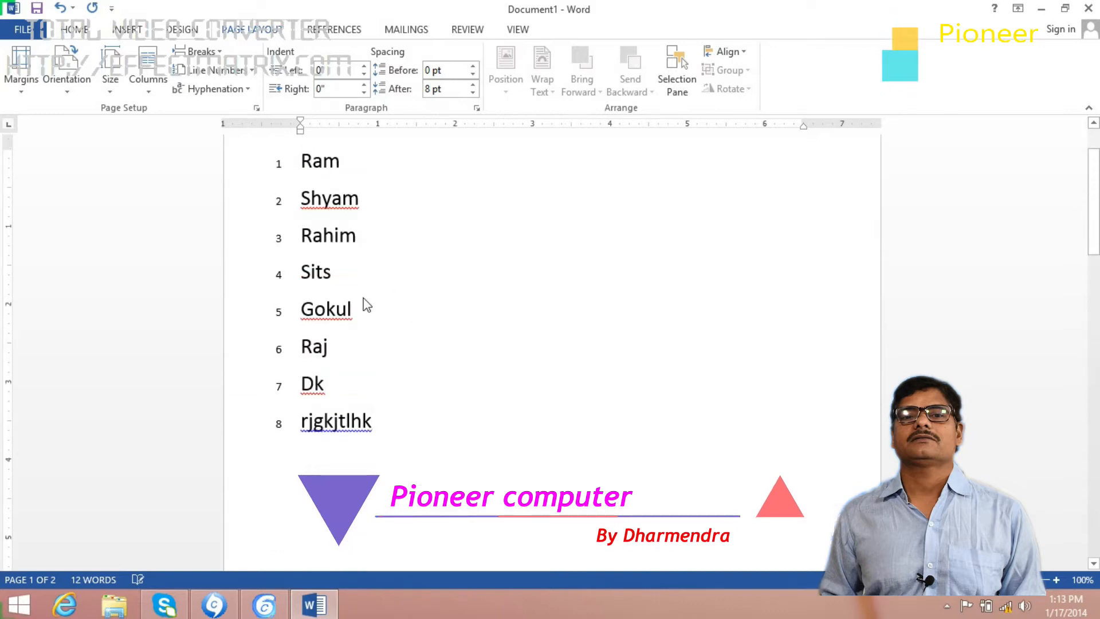
left_click(256, 77)
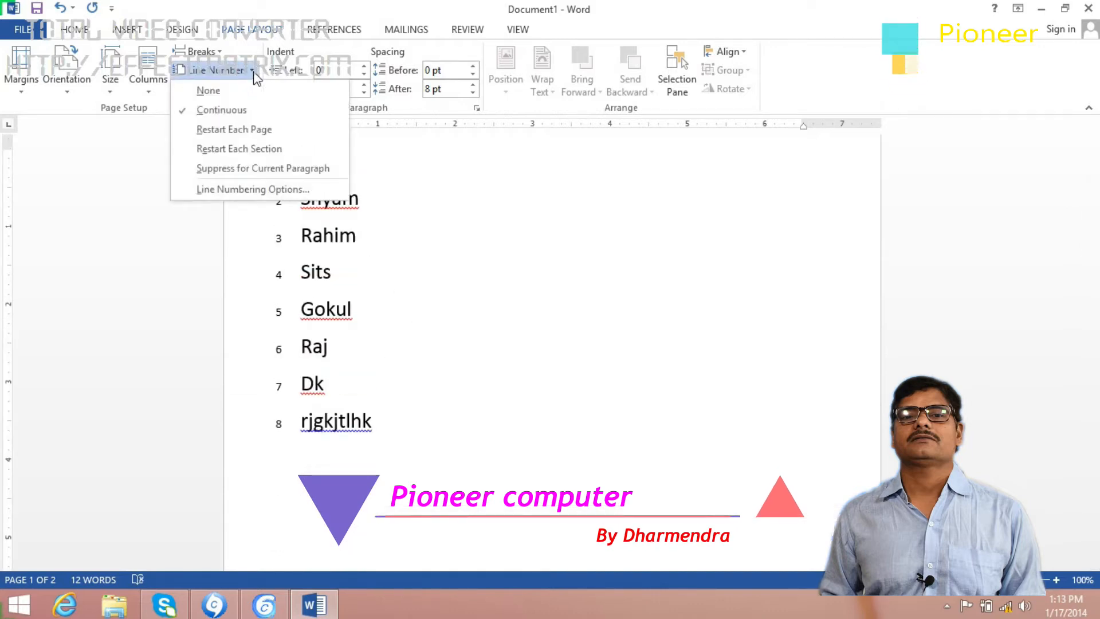
left_click(354, 176)
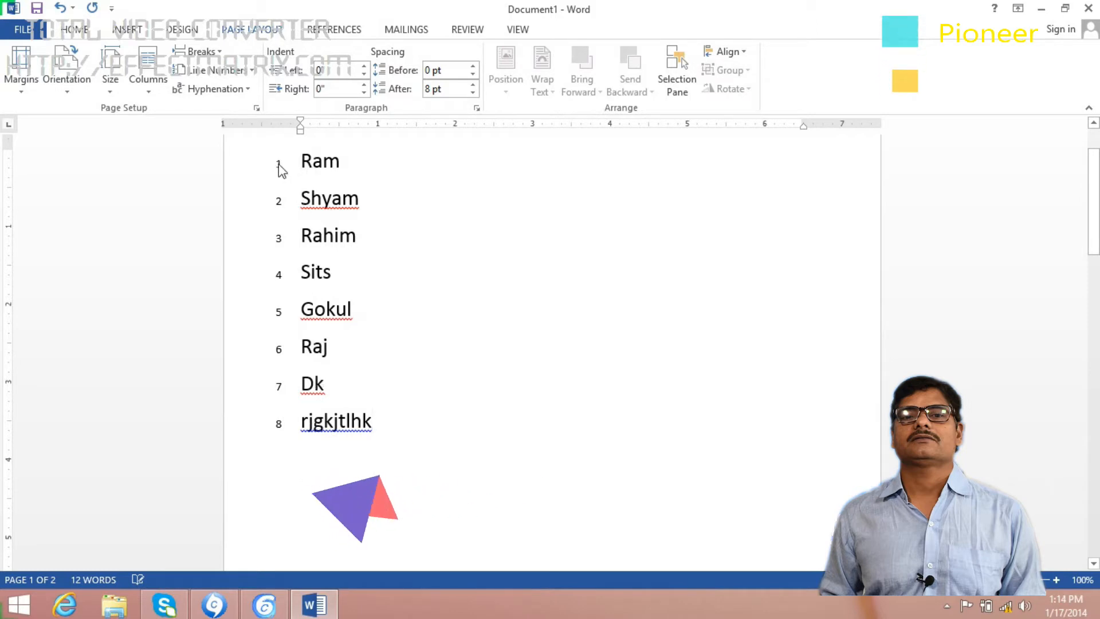
scroll(438, 330, "down", 6)
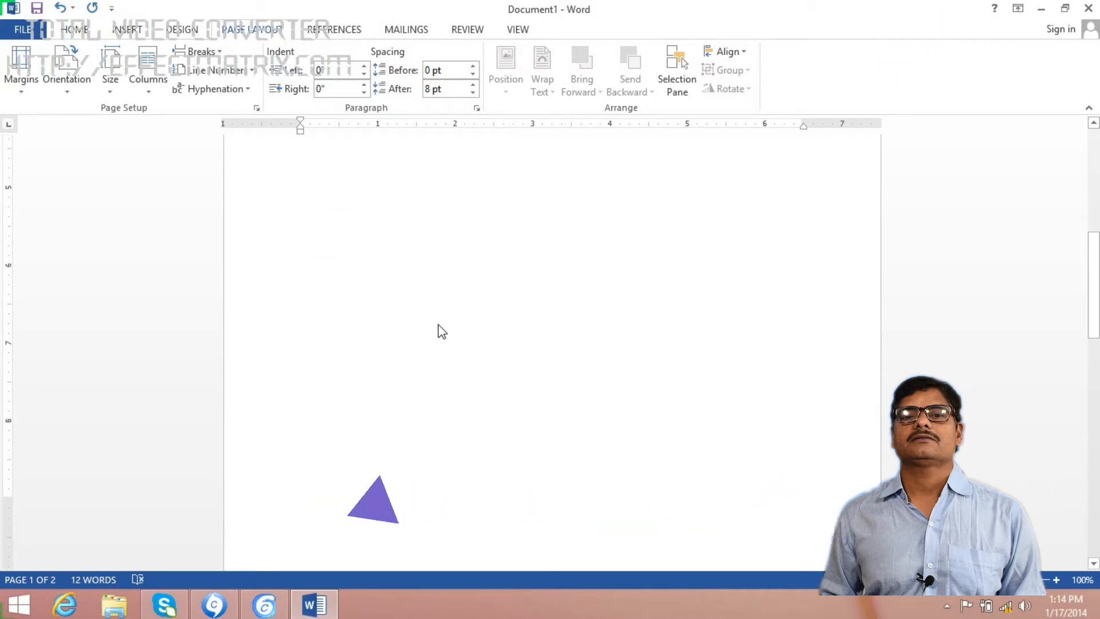
scroll(439, 329, "down", 7)
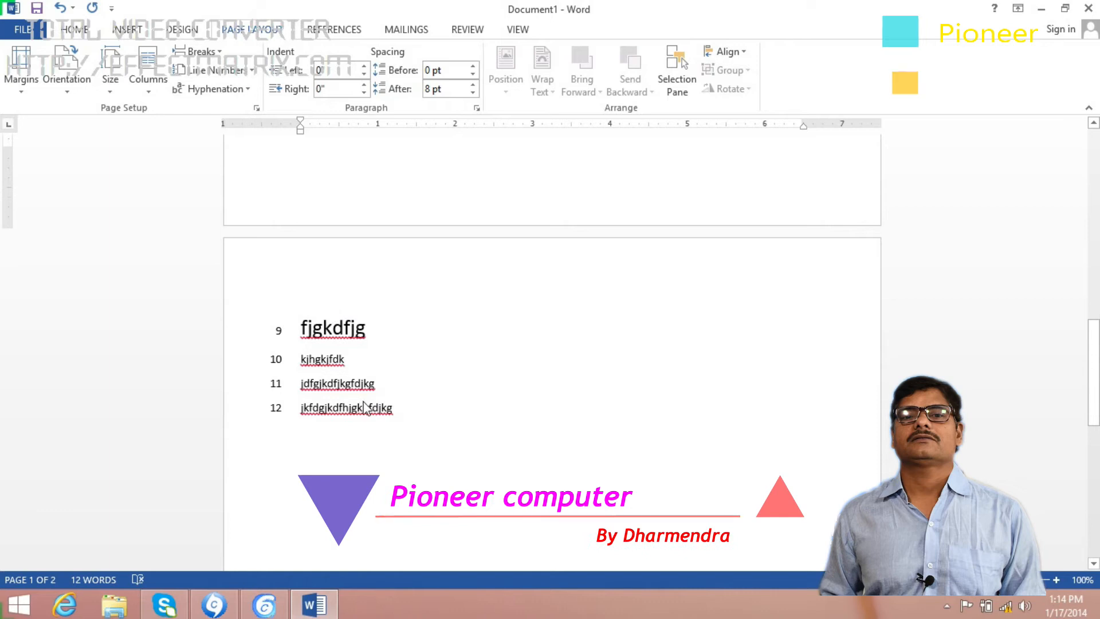
Set the line numbering to Restart Each Page and check the numbers on both pages
left_click(252, 70)
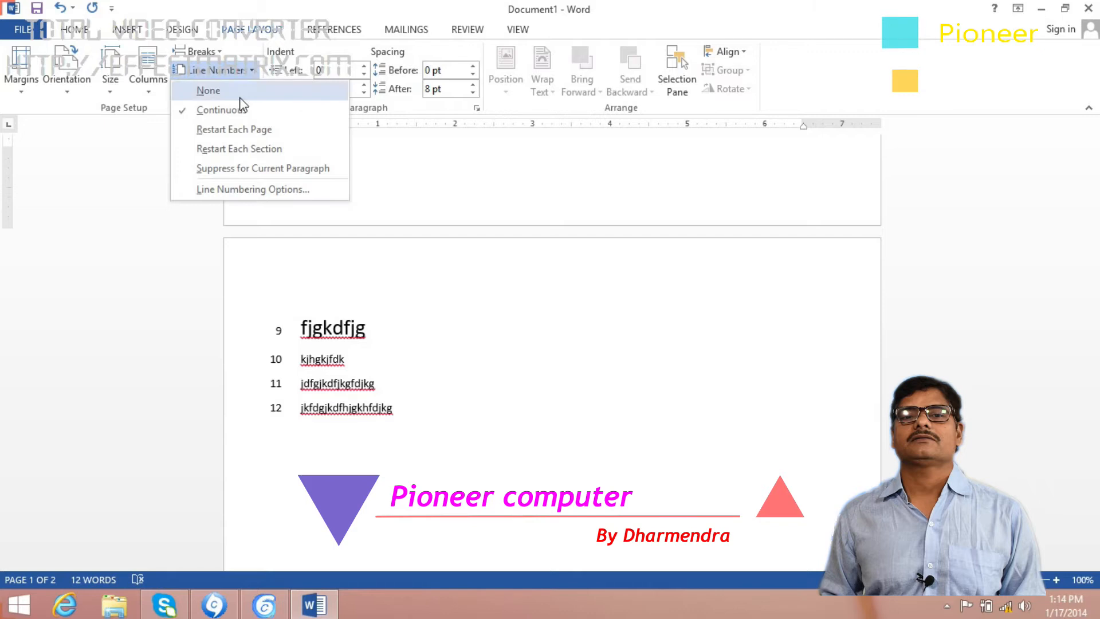
left_click(215, 130)
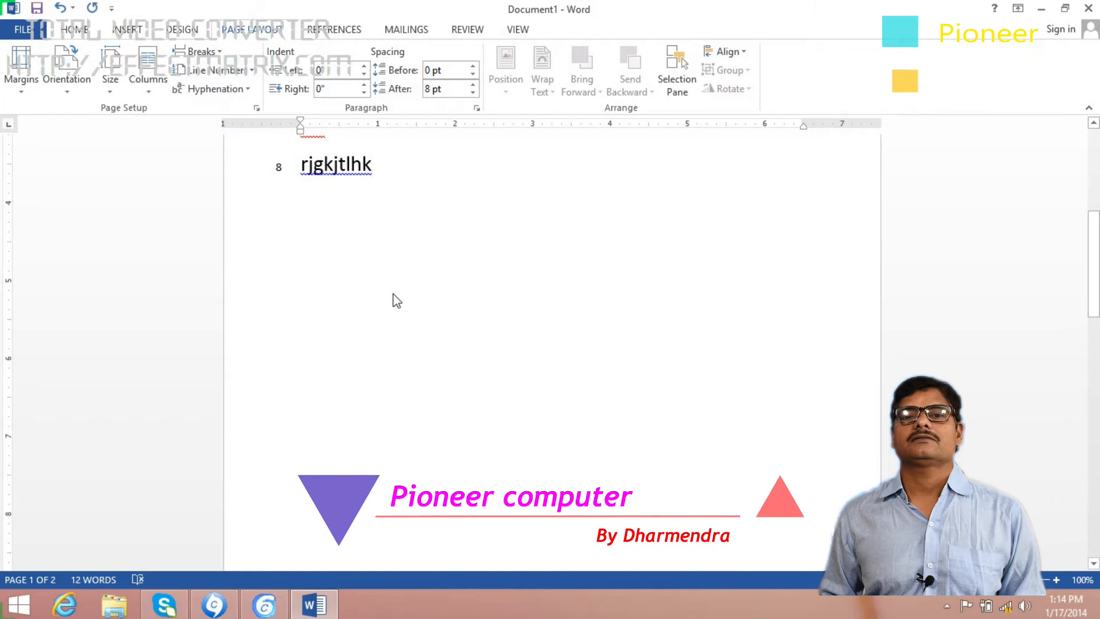
scroll(393, 299, "up", 5)
scroll(398, 295, "up", 2)
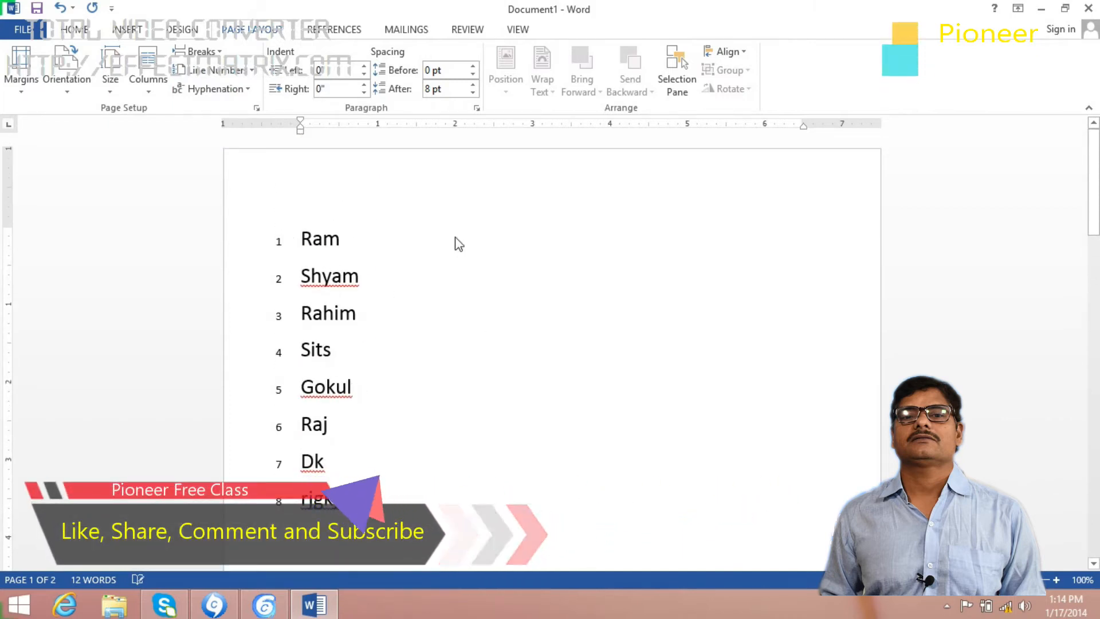
scroll(526, 315, "down", 7)
scroll(530, 317, "down", 5)
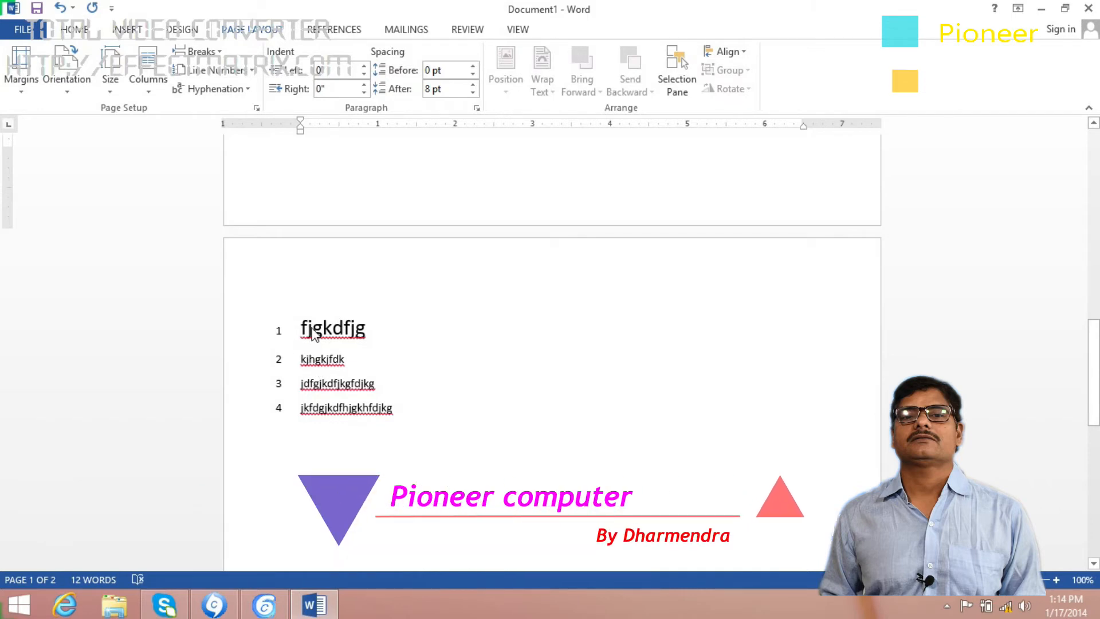
Add two new lines, "kldfjgklglk" and "kjkljhk", after the last line on the second page
left_click(395, 414)
key("Return")
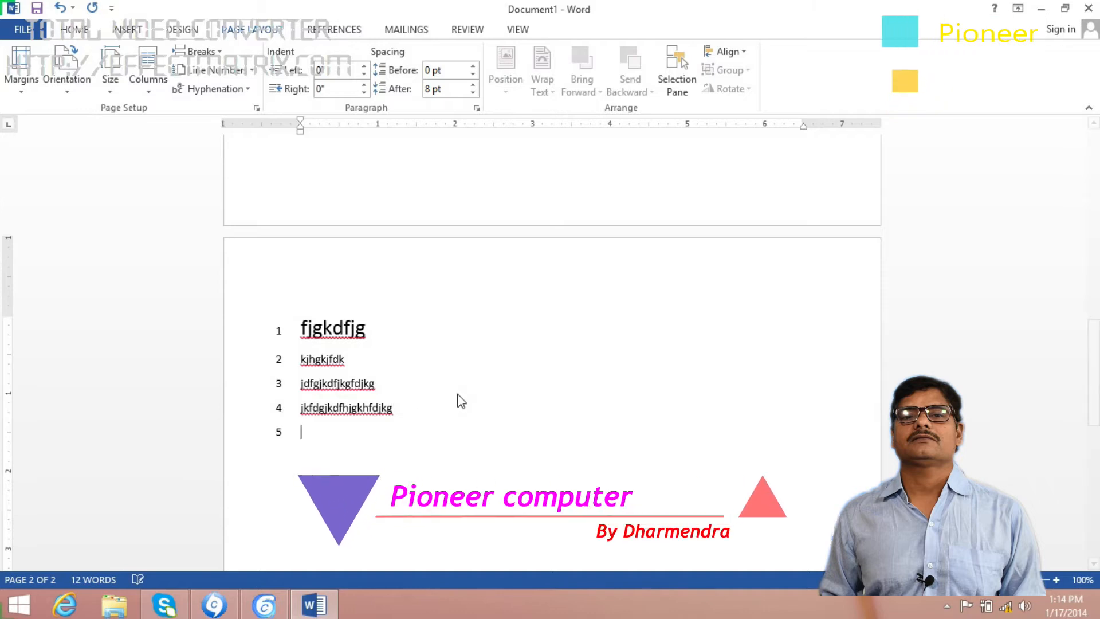
type("kldfjgklglk")
key("Return")
type("kjkljhk")
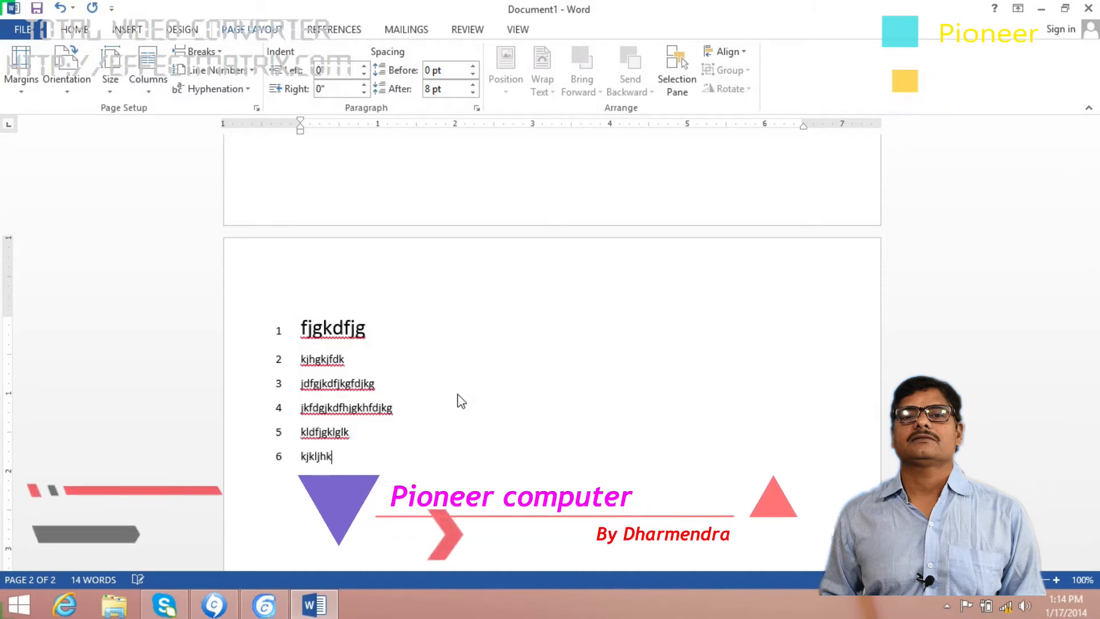
Add two new lines, "lkfblkglk" and "dflkglkgf", after the last line on the first page
scroll(549, 447, "up", 10)
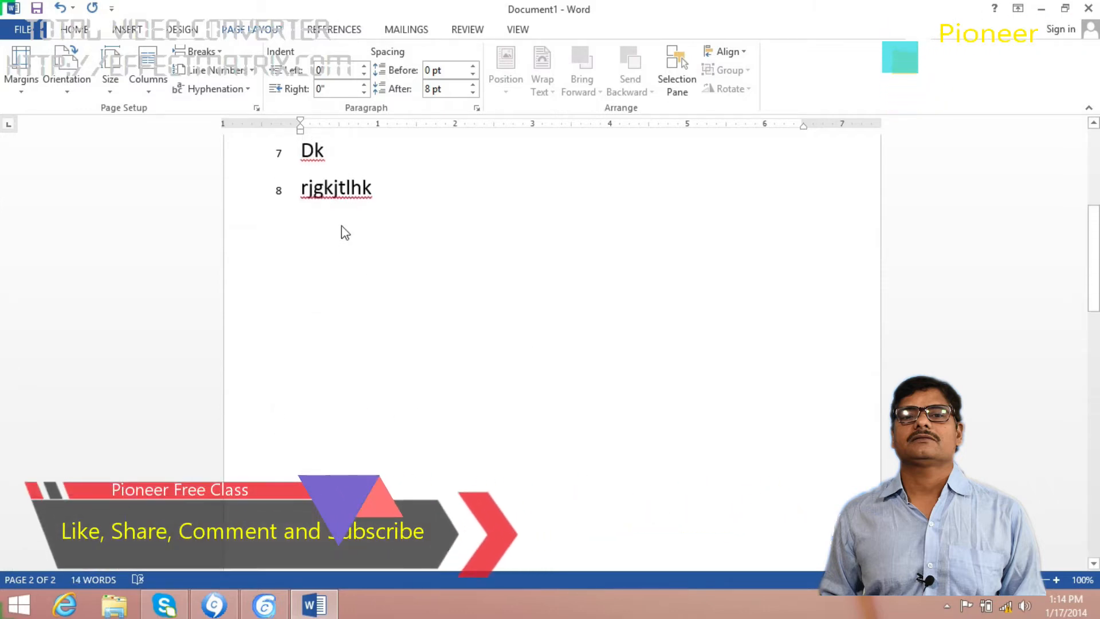
left_click(385, 206)
key("Return")
type("lkfblkglk")
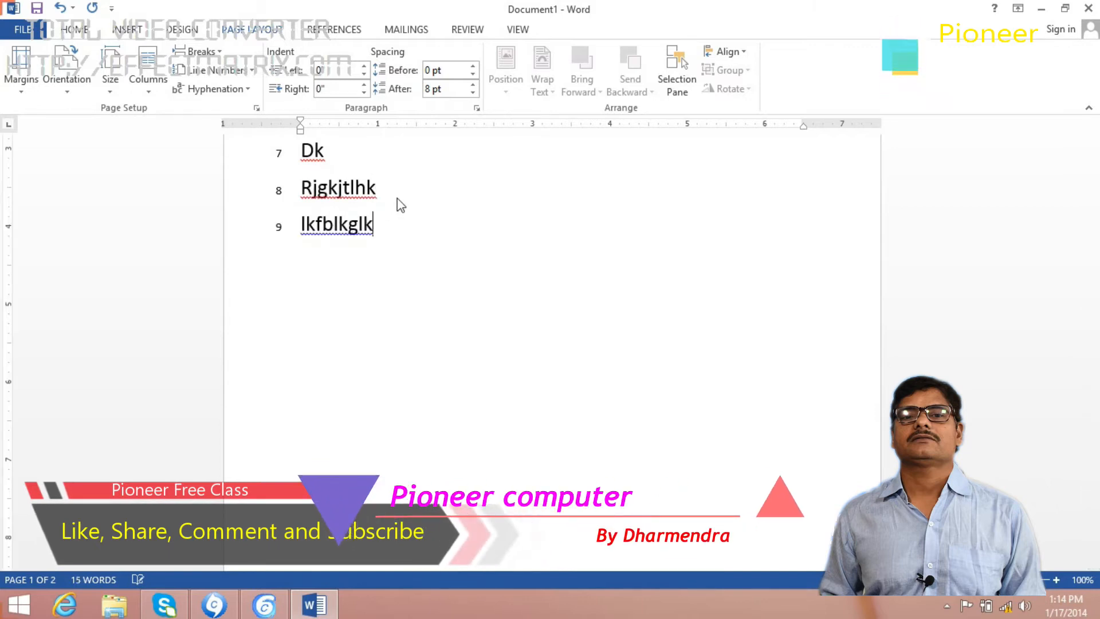
key("Return")
type("dflkglkgf")
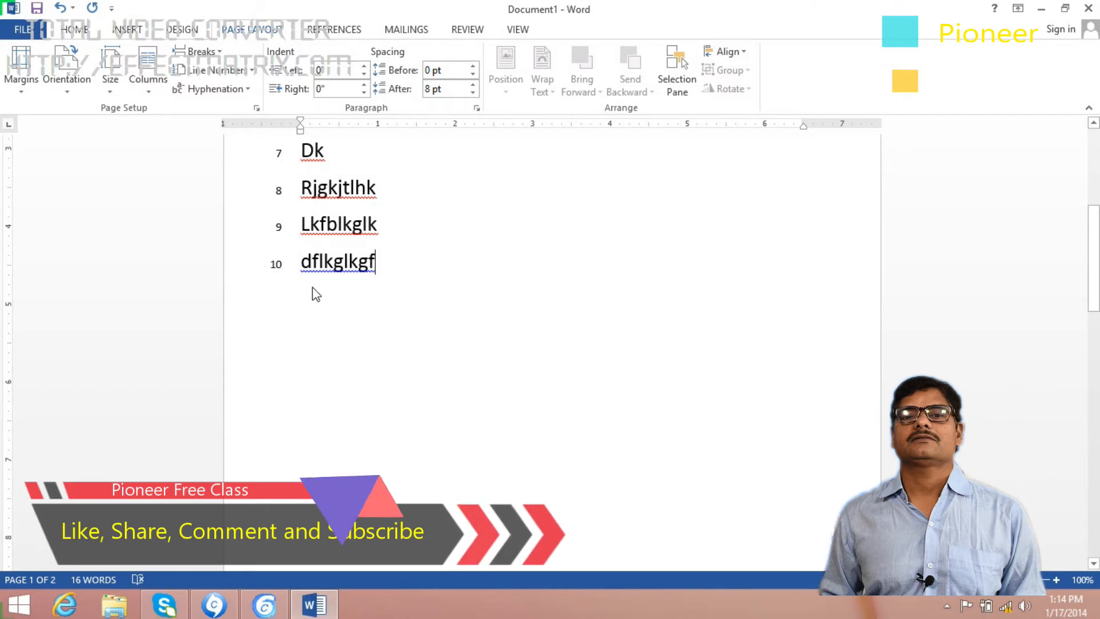
Change the line numbering to Restart Each Section and check the numbers on both pages
scroll(350, 284, "down", 1)
scroll(374, 265, "up", 10)
scroll(401, 270, "down", 12)
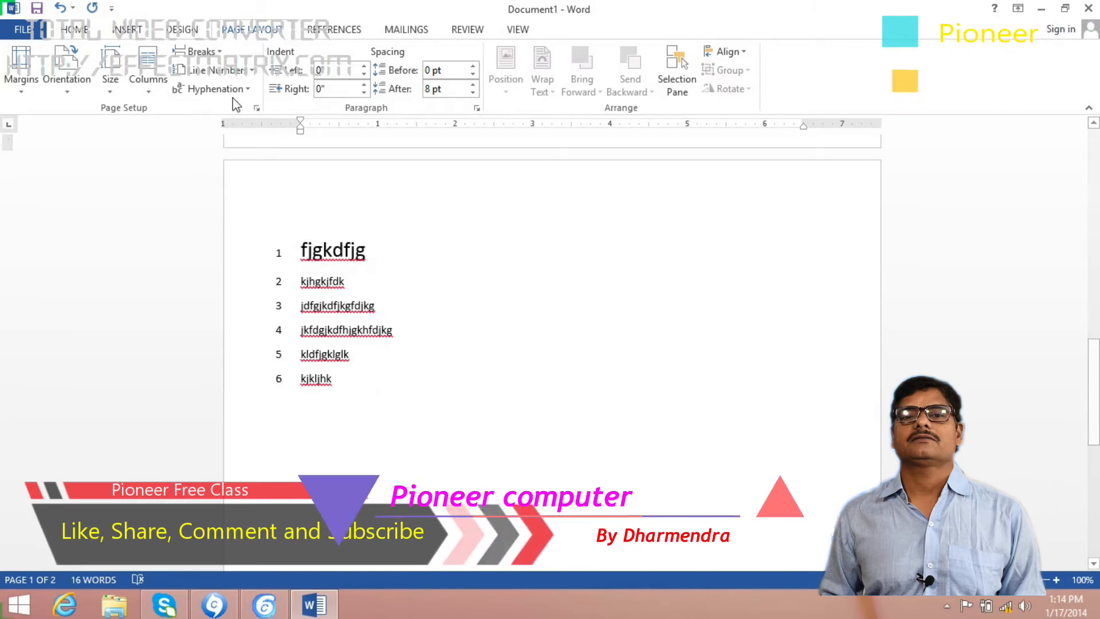
left_click(252, 71)
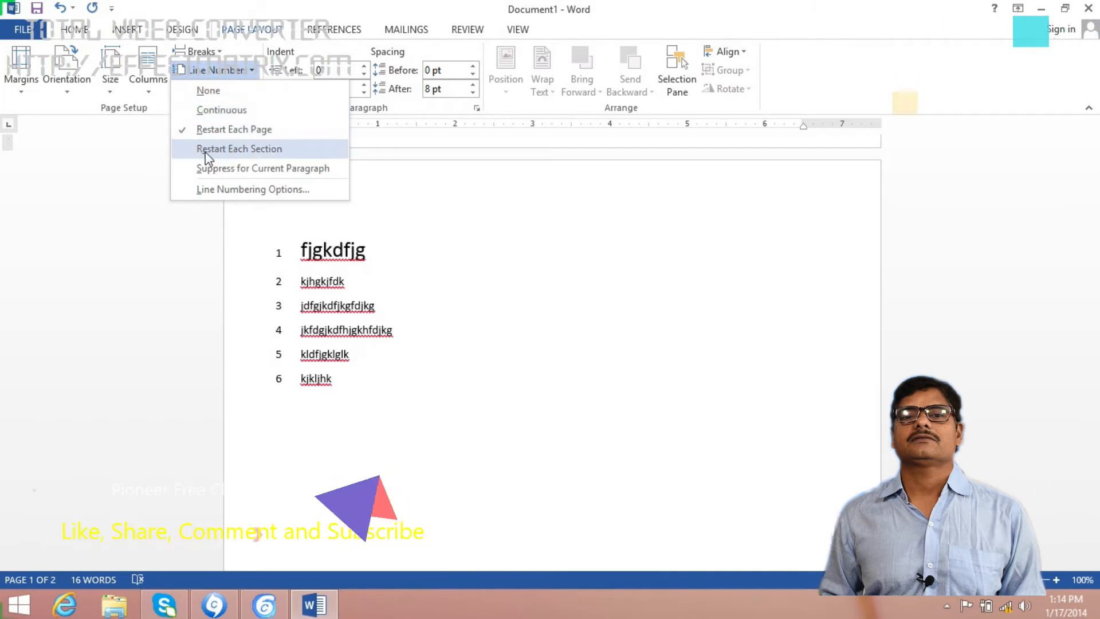
left_click(256, 151)
scroll(404, 317, "down", 5)
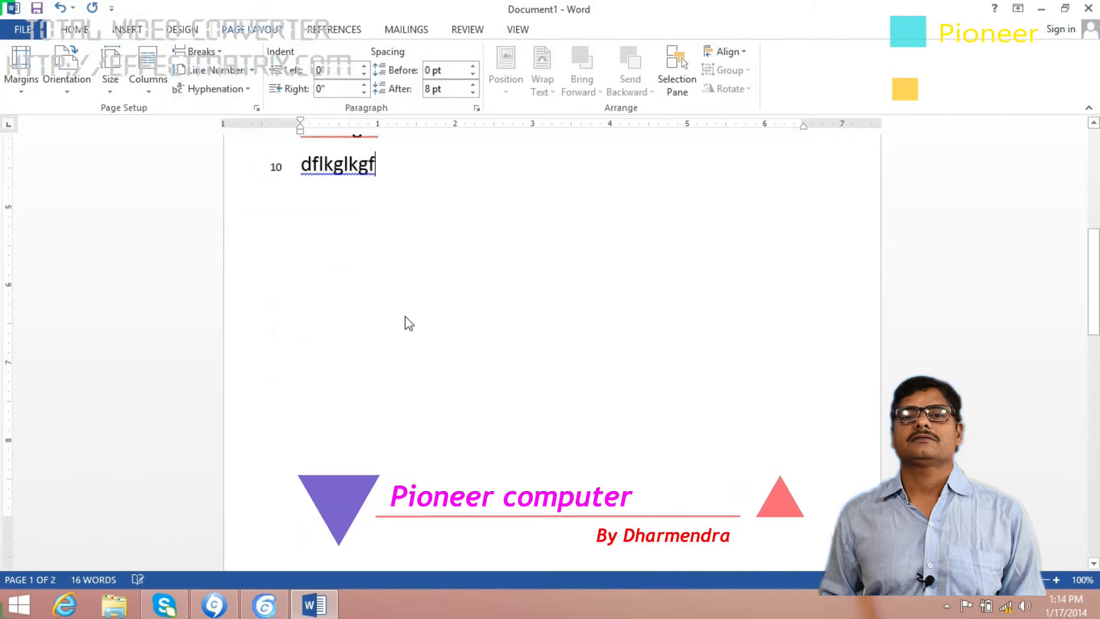
scroll(430, 327, "up", 3)
scroll(444, 329, "down", 10)
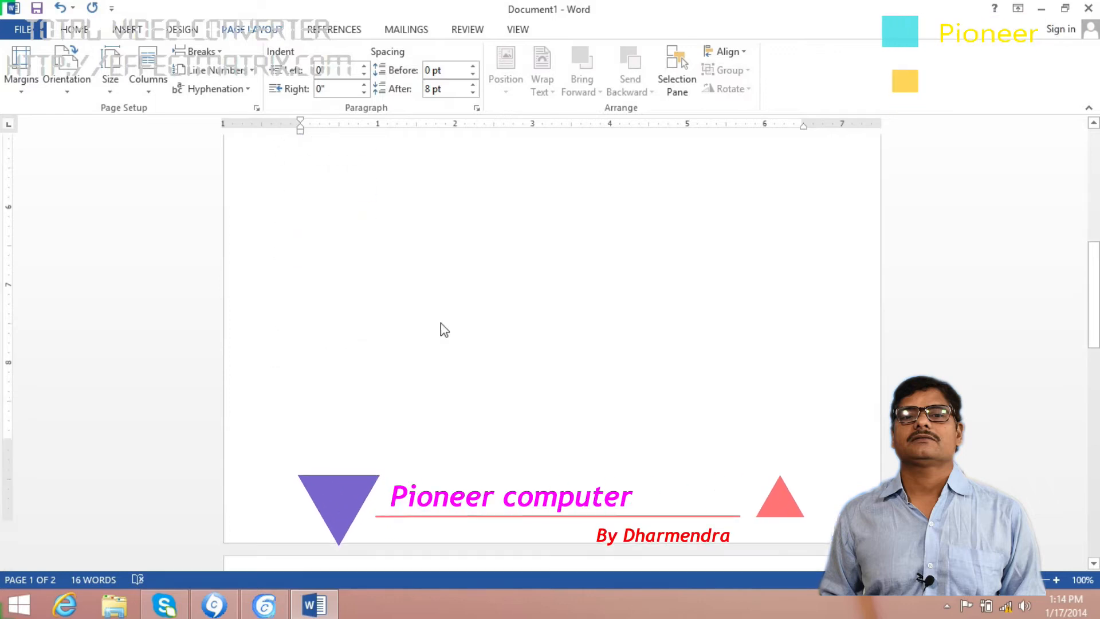
scroll(453, 315, "down", 1)
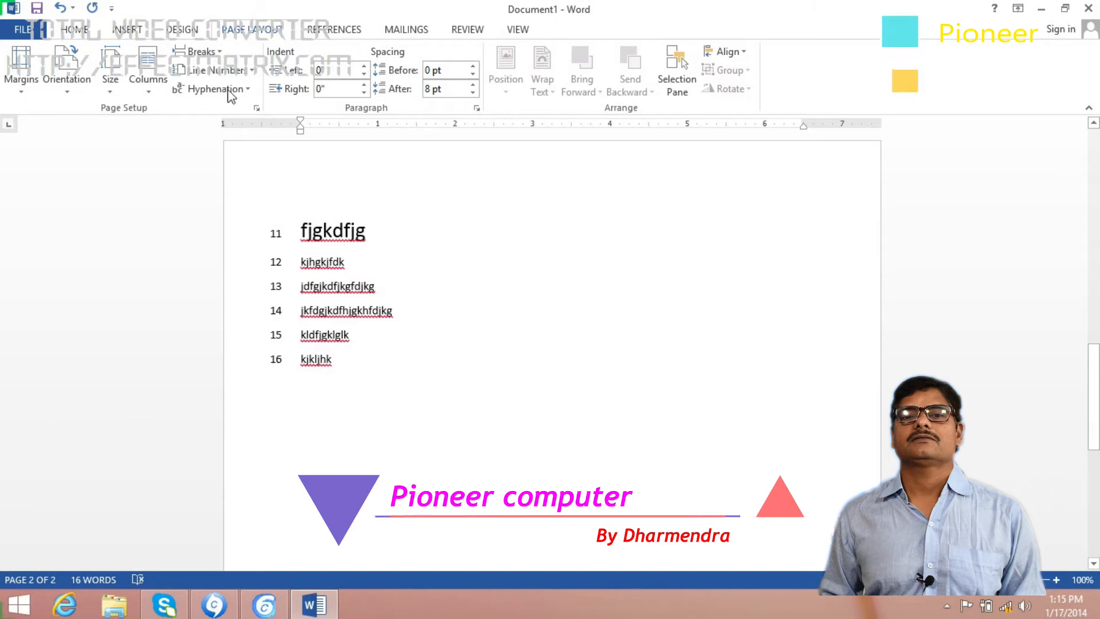
Set the line numbering to Continuous and check the numbers across the two pages
left_click(251, 70)
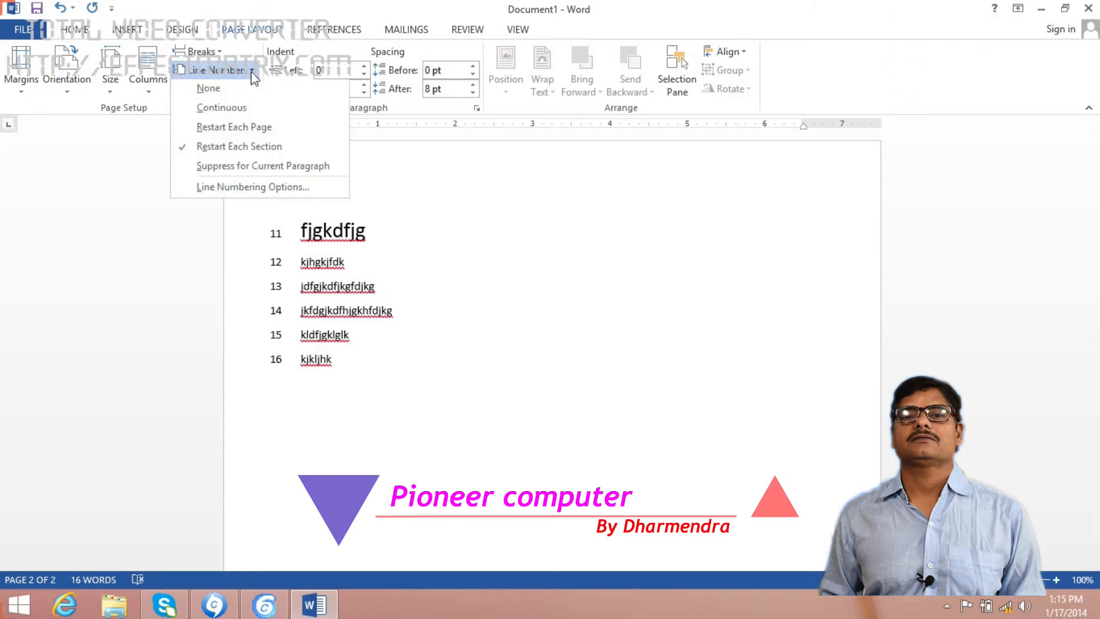
left_click(205, 108)
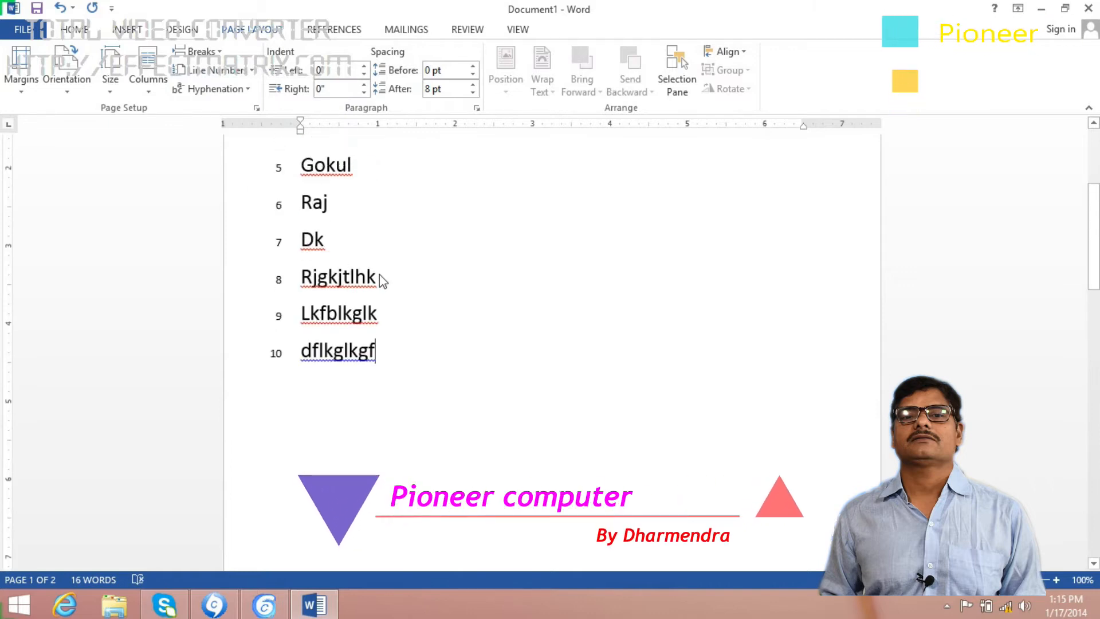
scroll(383, 263, "down", 5)
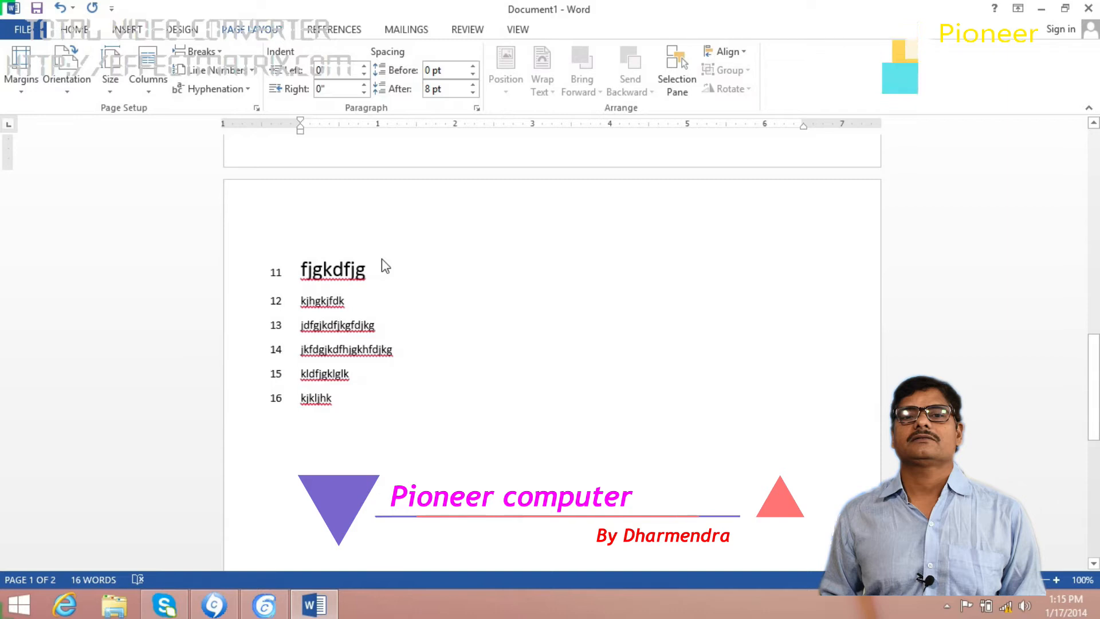
left_click(249, 91)
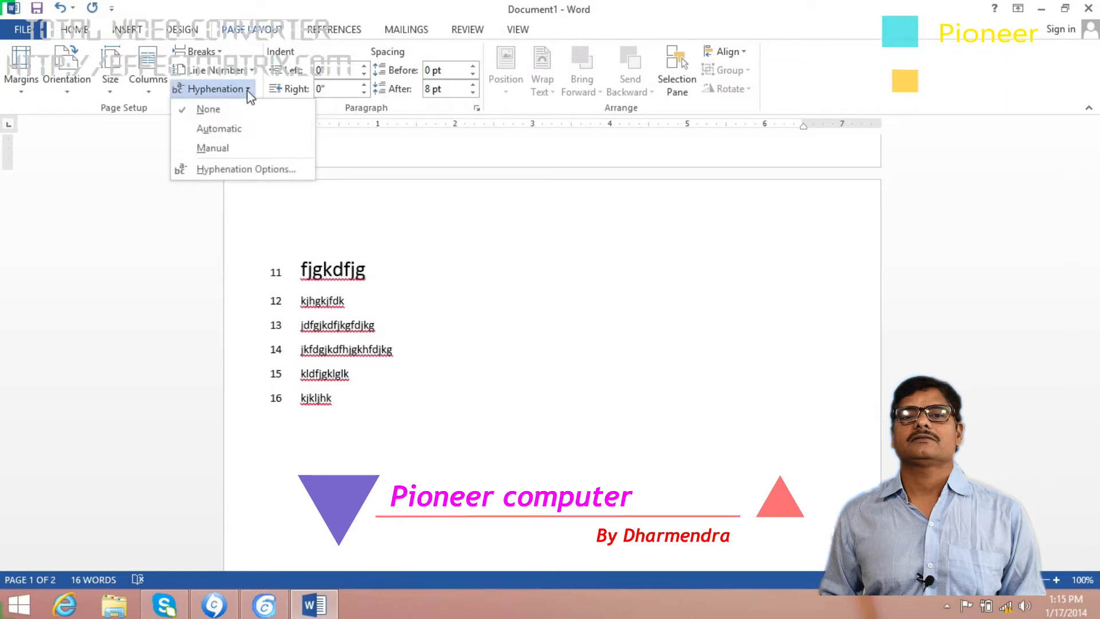
left_click(249, 91)
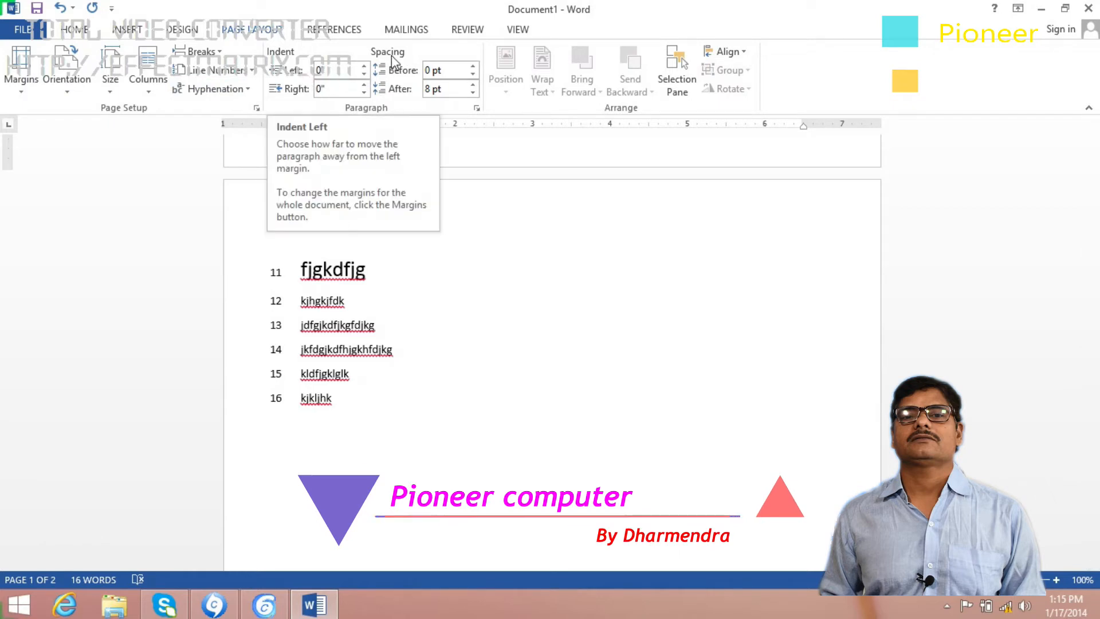
Set the left indent of the "fjgkdfjg" line on the second page to 0.5"
left_click(365, 275)
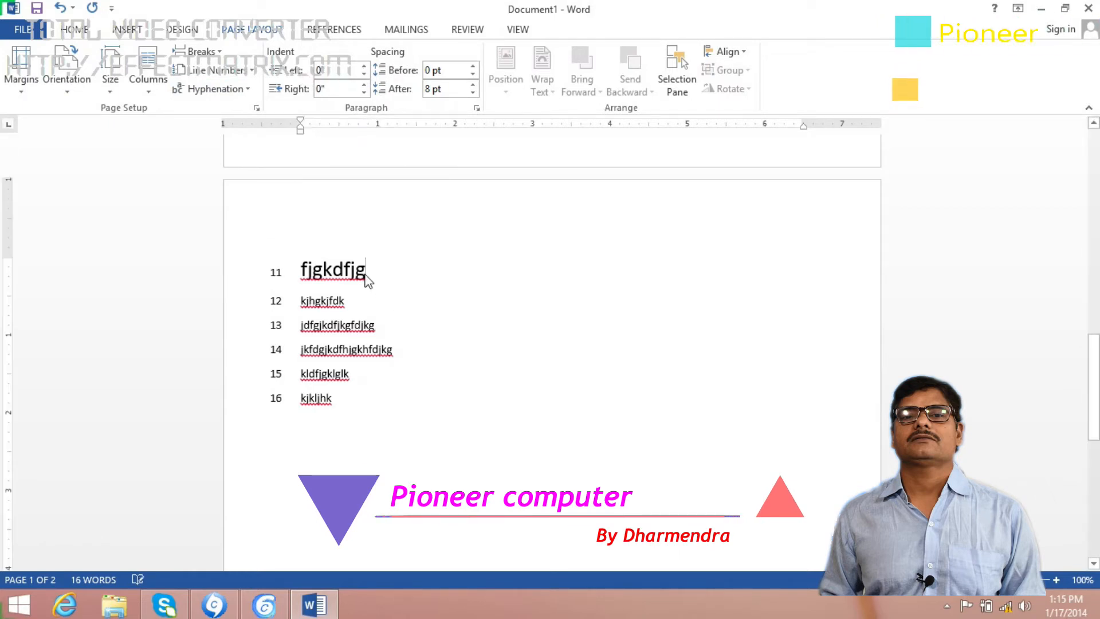
left_click(365, 67)
left_click(364, 67)
left_click(365, 66)
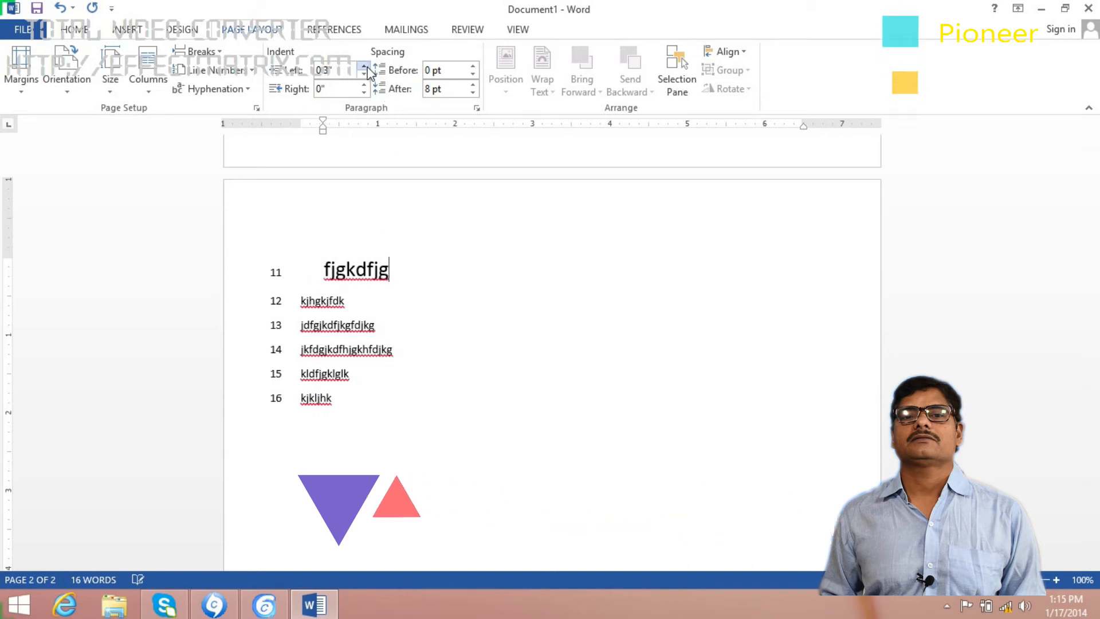
left_click(364, 67)
left_click(364, 66)
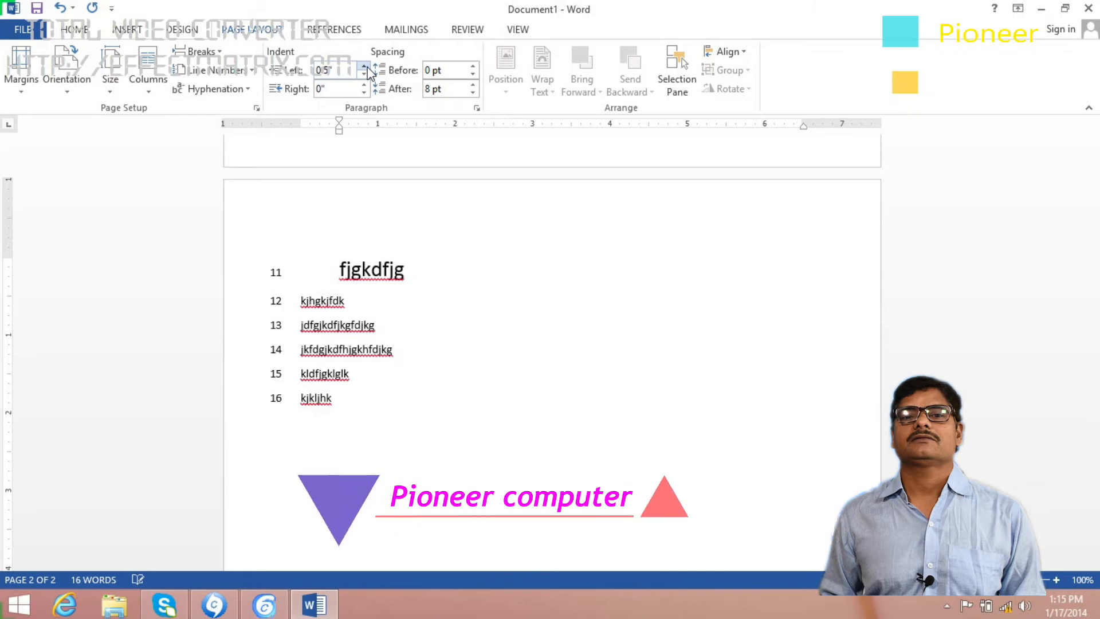
Set the left indent of the "fjgkdfjg" line to 0.1" and its right indent to -0.1"
left_click(365, 66)
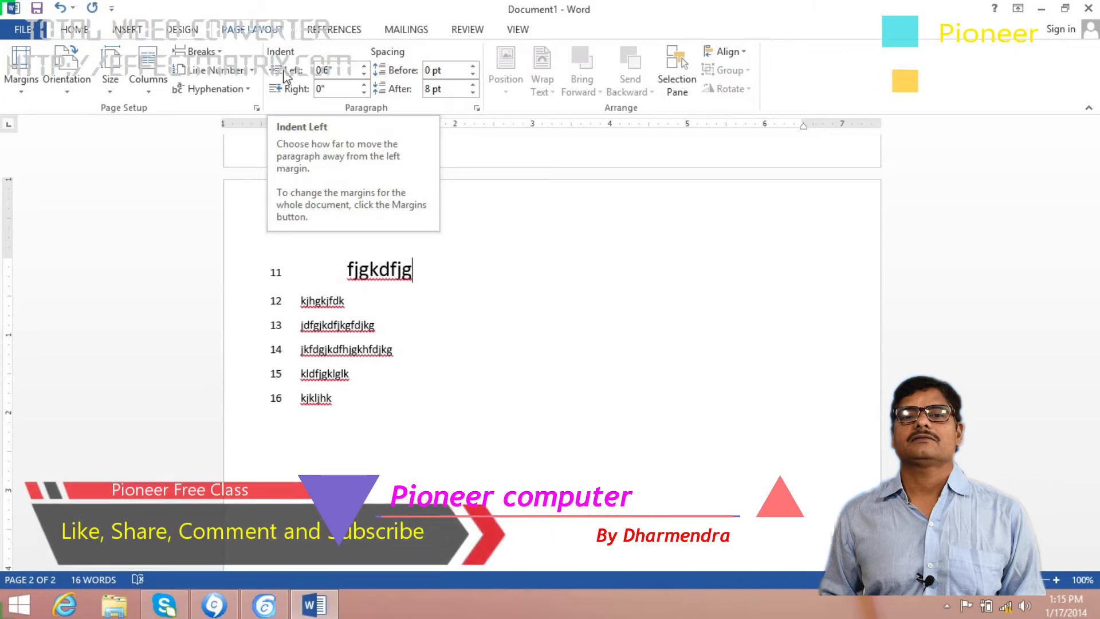
left_click(364, 93)
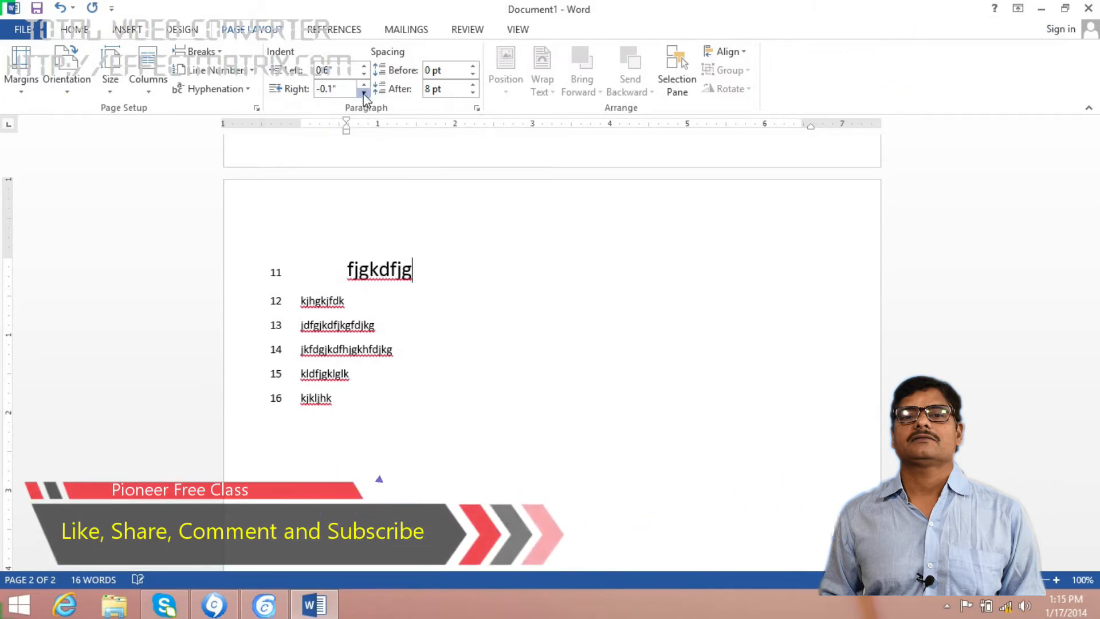
left_click(364, 75)
left_click(363, 75)
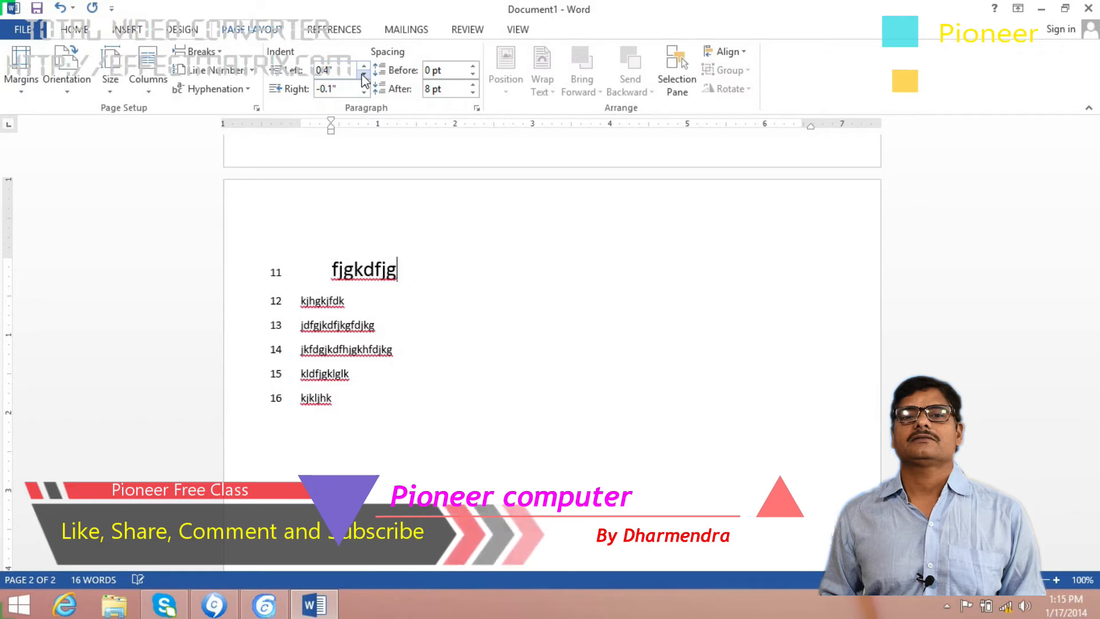
left_click(363, 75)
left_click(364, 75)
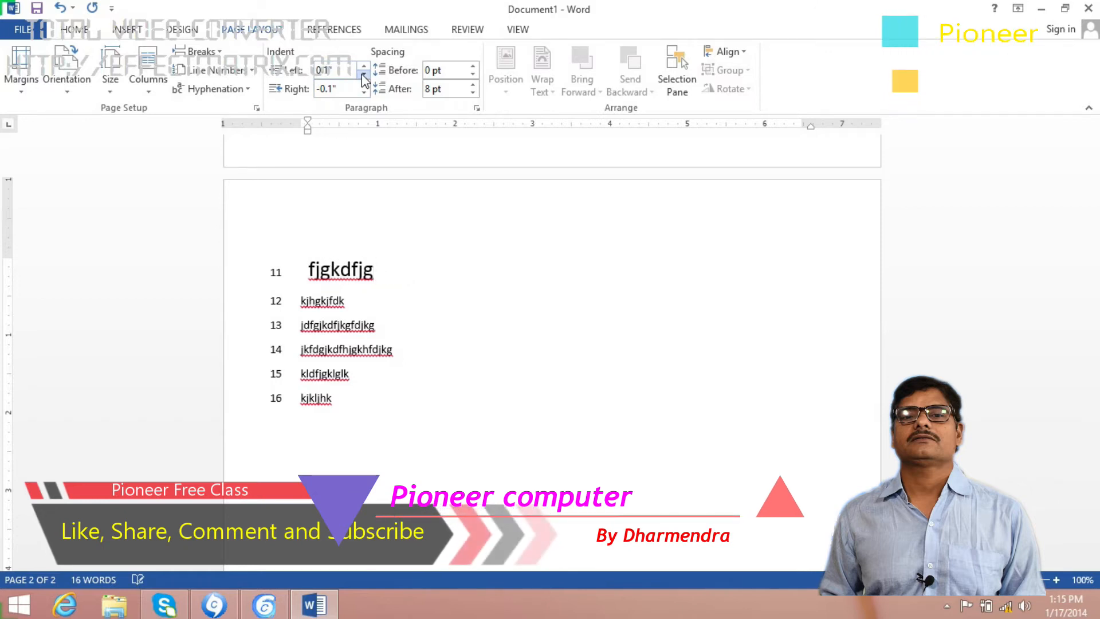
Set the right indent of the "fjgkdfjg" line to 0" and its spacing before to 18 pt
left_click(364, 92)
left_click(364, 92)
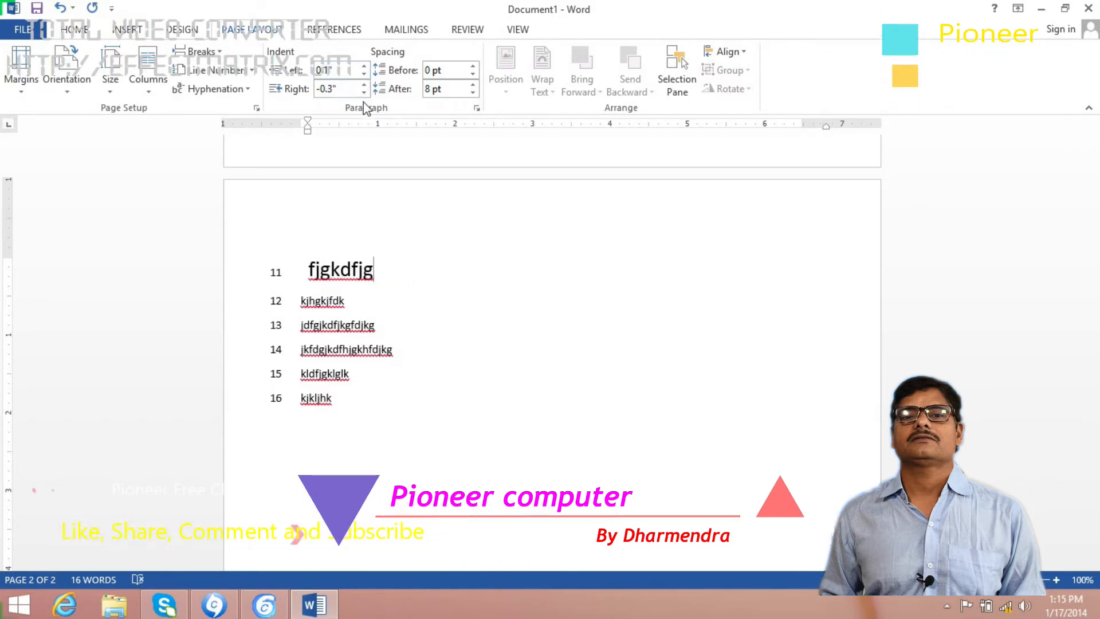
left_click(364, 92)
left_click(363, 92)
left_click(364, 92)
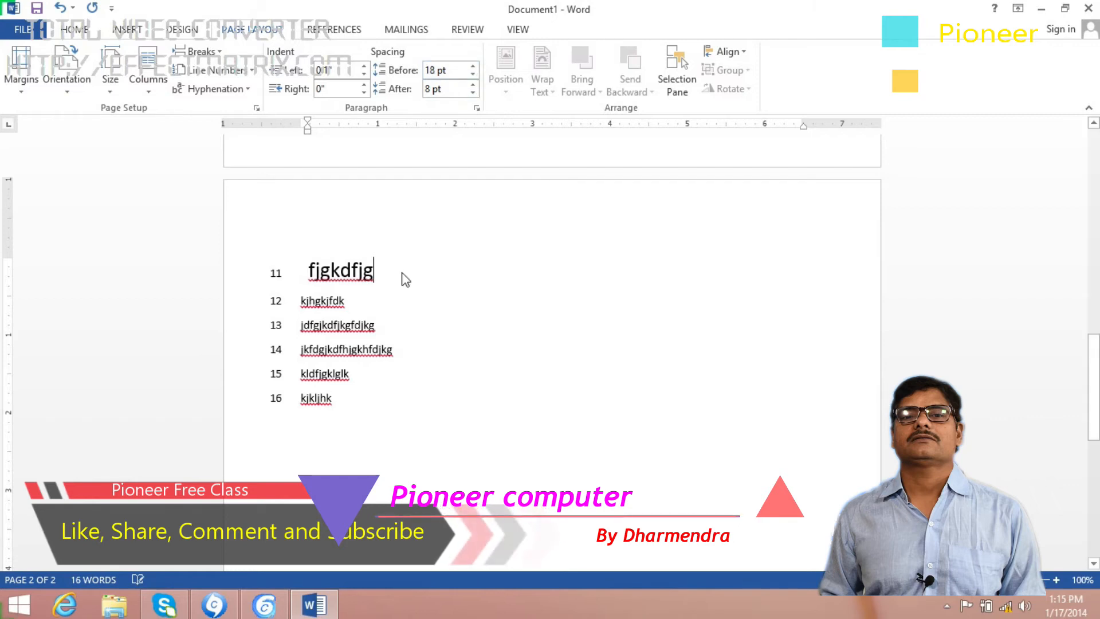
Set the spacing before the "kjhgkjfdk" line to 36 pt
left_click(359, 304)
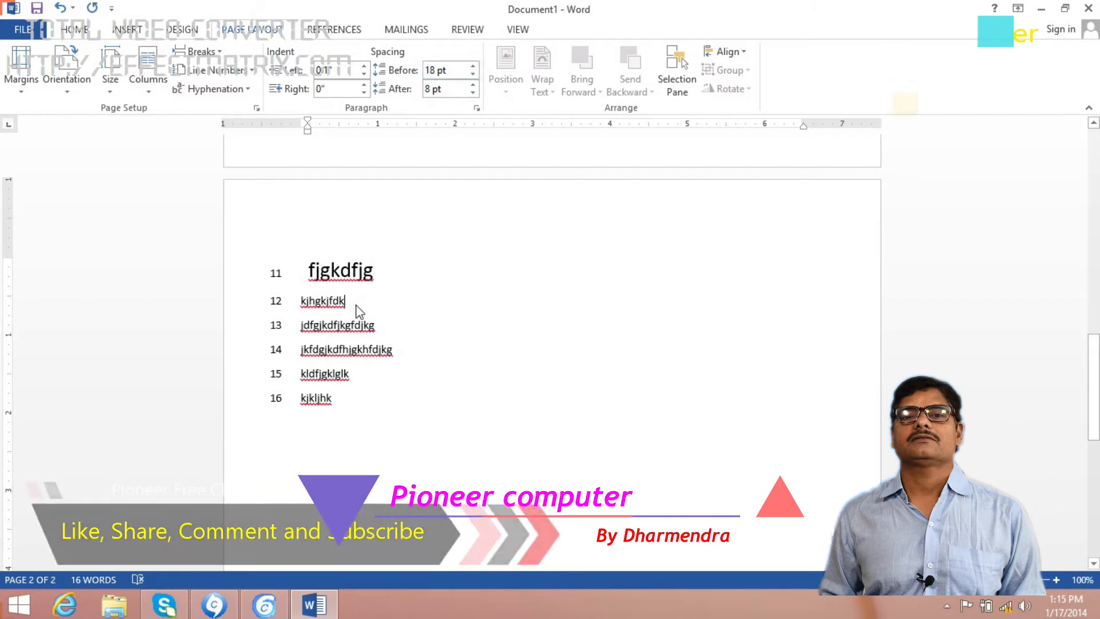
left_click(473, 68)
left_click(473, 68)
left_click(474, 68)
left_click(473, 68)
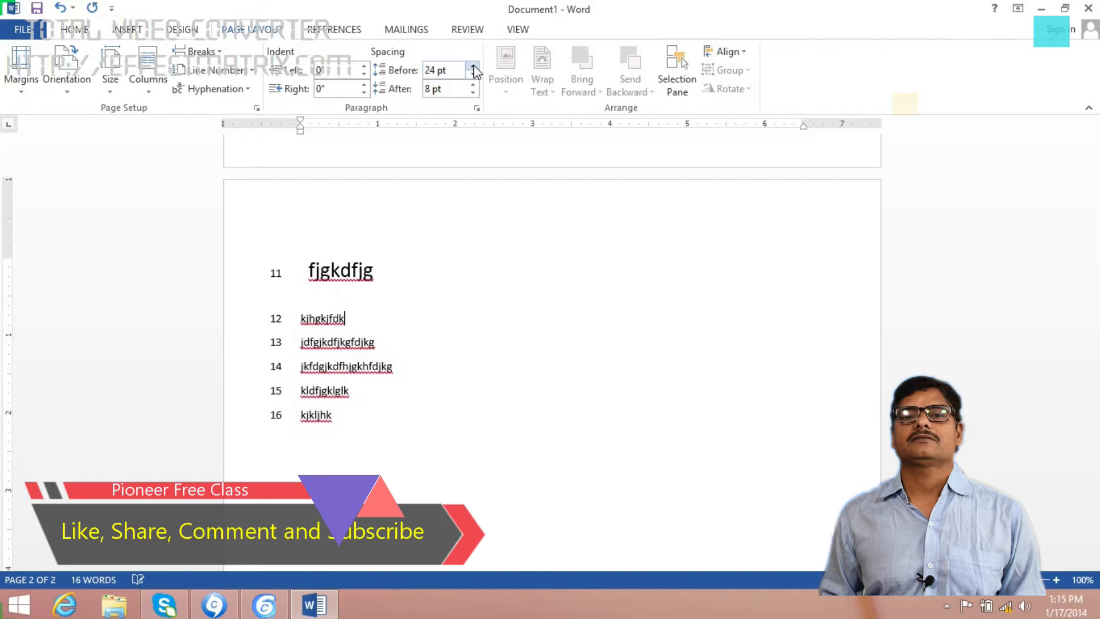
left_click(474, 67)
left_click(474, 68)
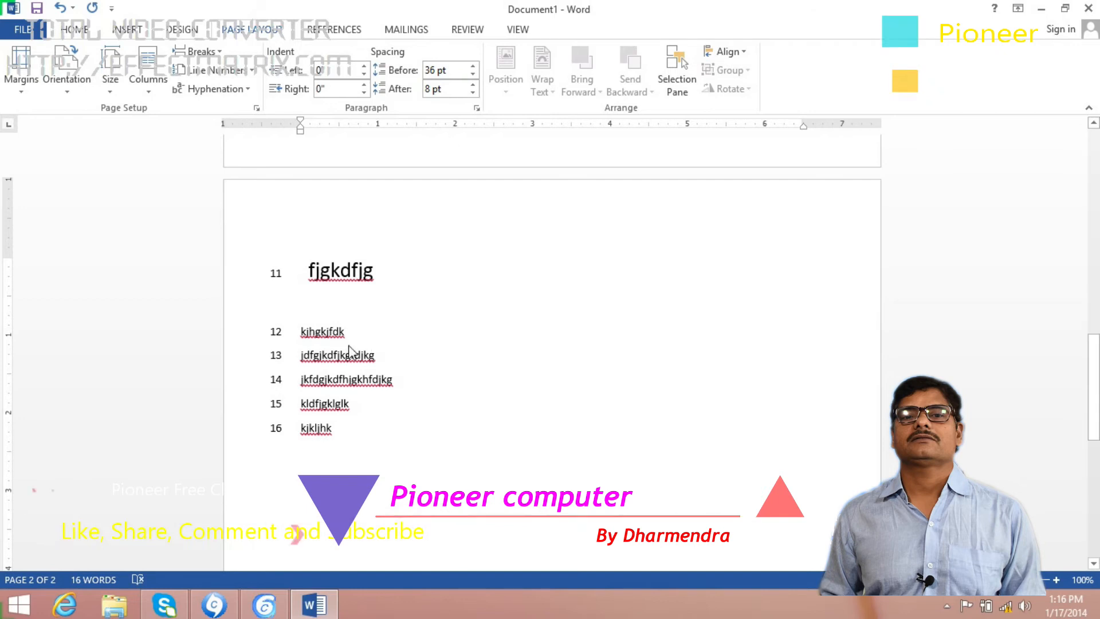
Select all the text lines on the second page and set their spacing before to 30 pt
left_click_drag(338, 431, 304, 308)
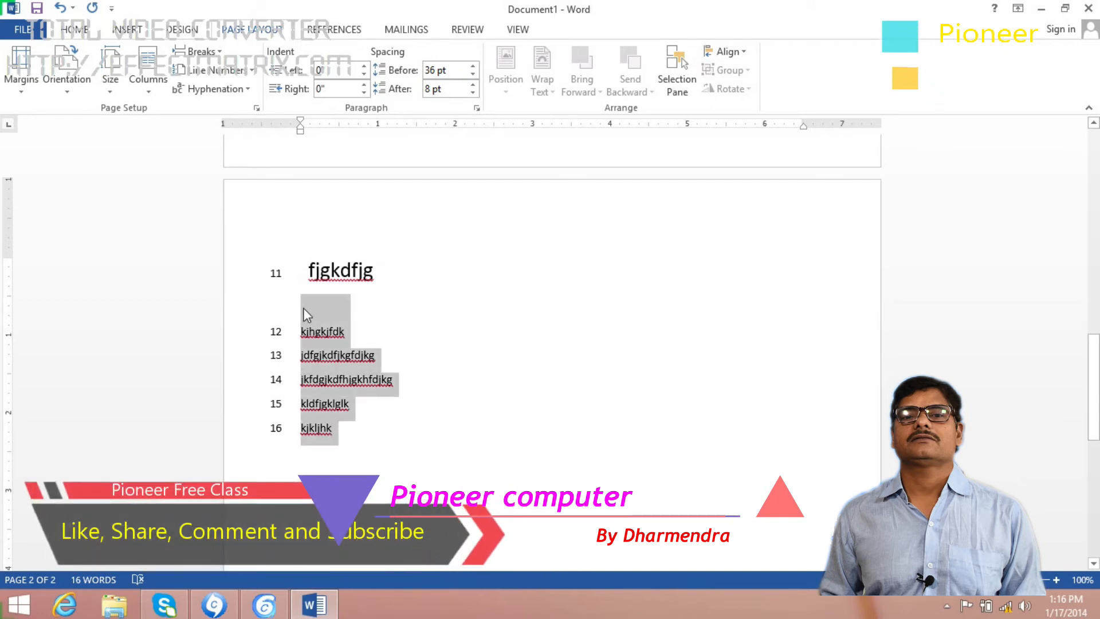
left_click(474, 68)
left_click(474, 67)
left_click(474, 66)
left_click(474, 67)
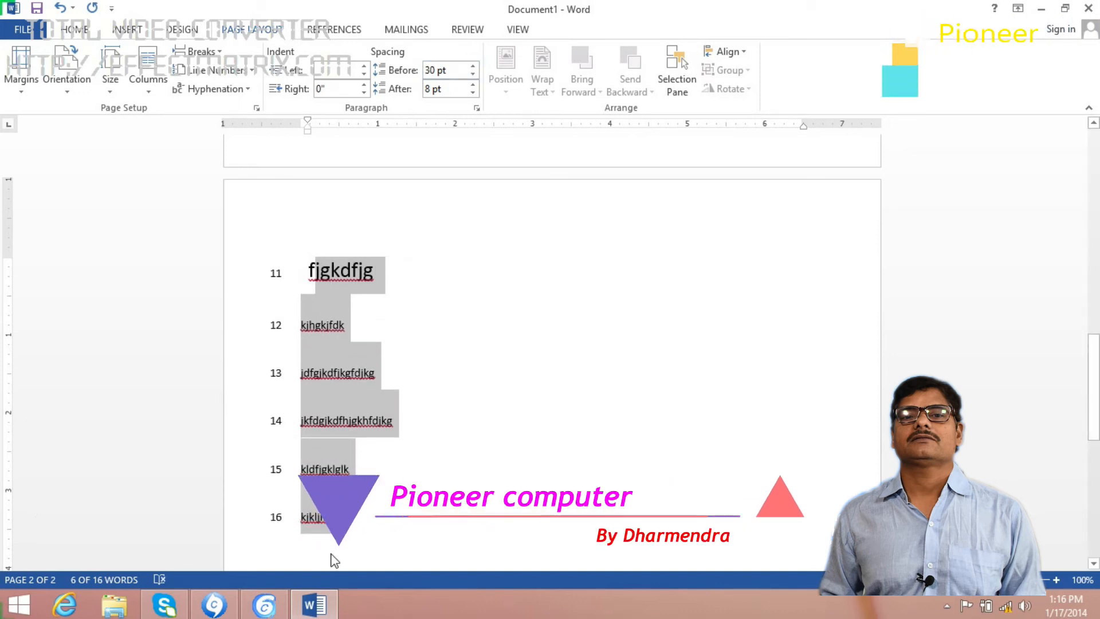
Set the spacing before the "jdfgjkdfjkgfdjkg" line to 60 pt
left_click(370, 359)
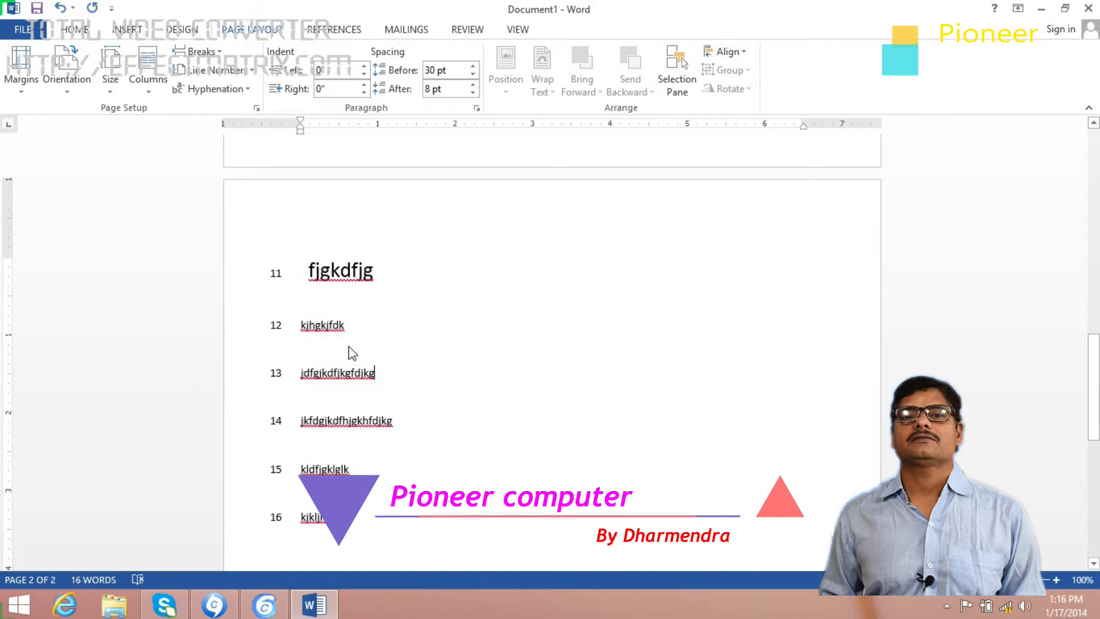
left_click(473, 66)
left_click(473, 67)
left_click(472, 67)
left_click(473, 66)
left_click(473, 66)
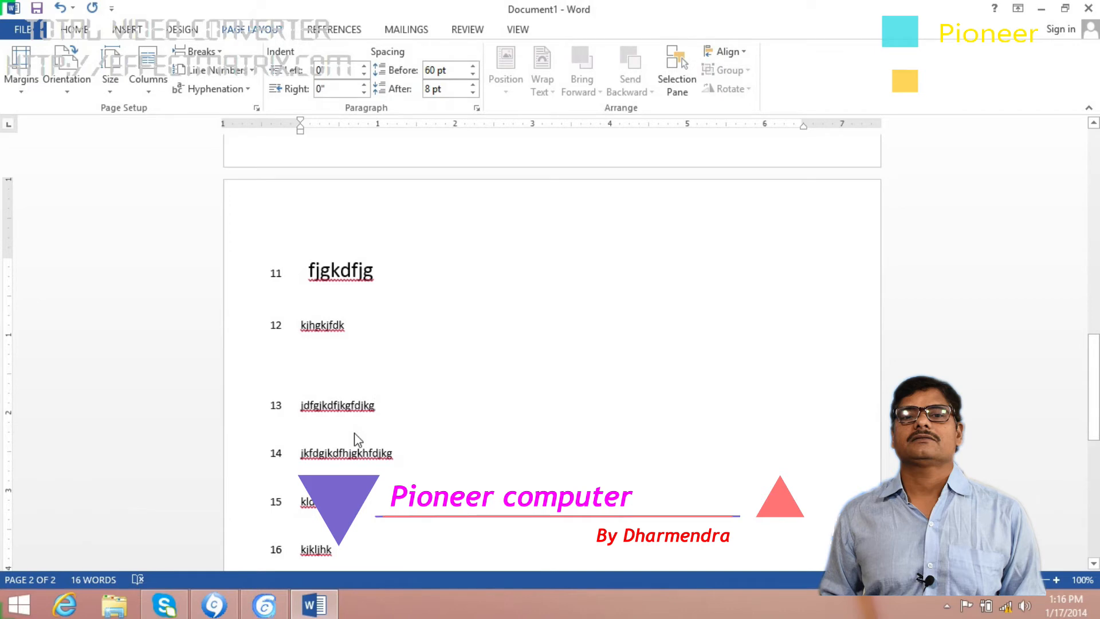
Undo the recent spacing changes until the second page's lines have 12 pt before, and clear the selection
left_click(62, 8)
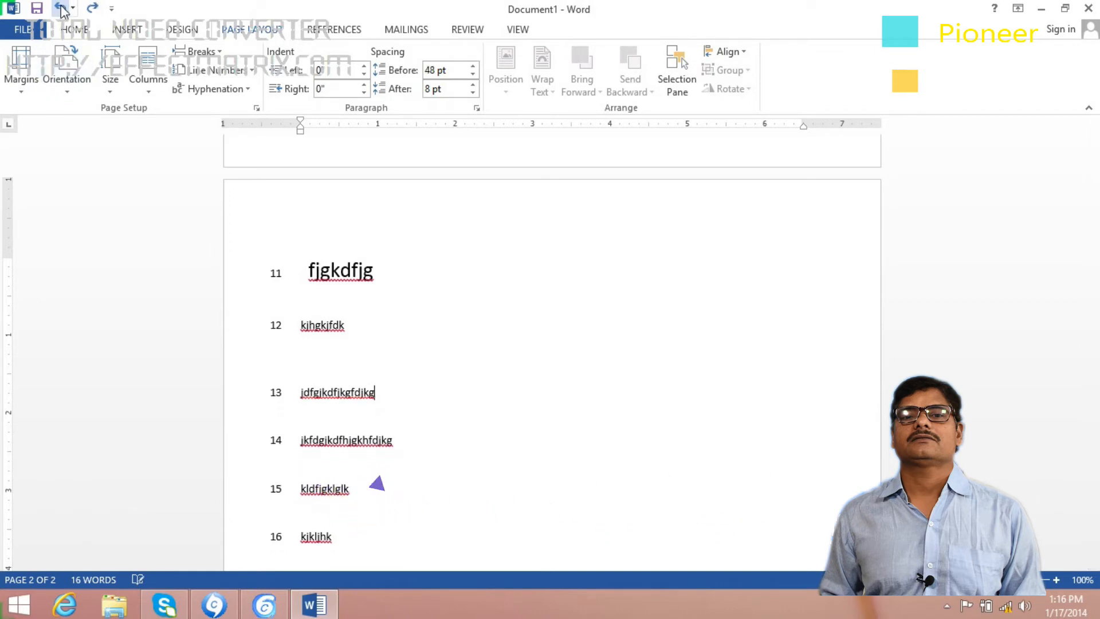
left_click(64, 8)
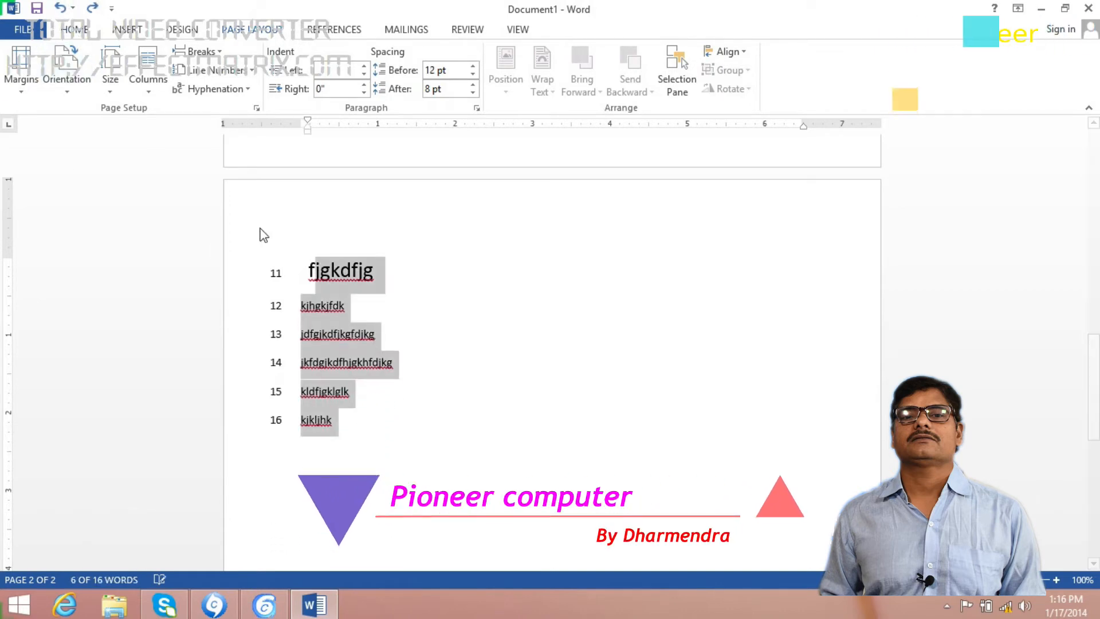
left_click(518, 410)
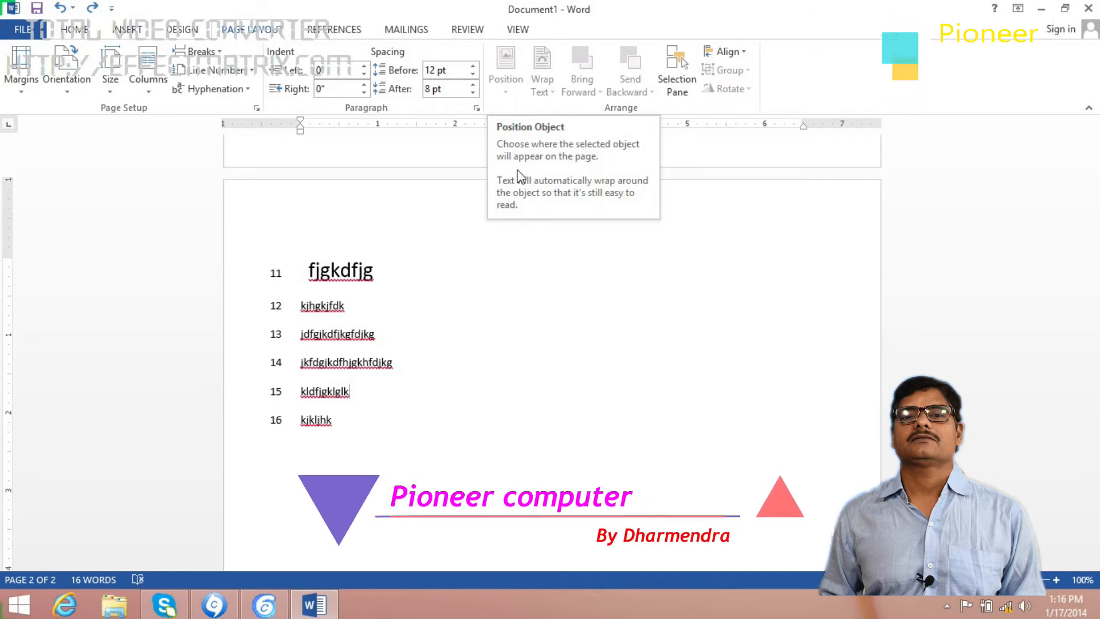
Insert the picture of a couple before a heart after the "dflkglkgf" line on the first page and shrink it to about 2.63" by 4.2"
left_click_drag(1097, 375, 1094, 256)
left_click(417, 346)
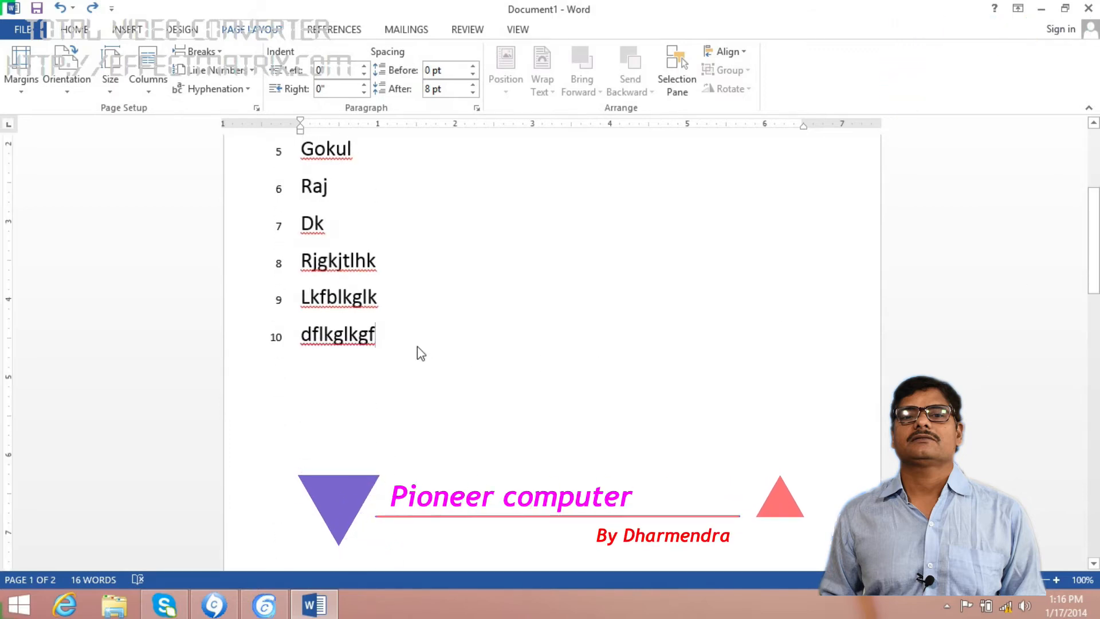
left_click(129, 31)
left_click(160, 93)
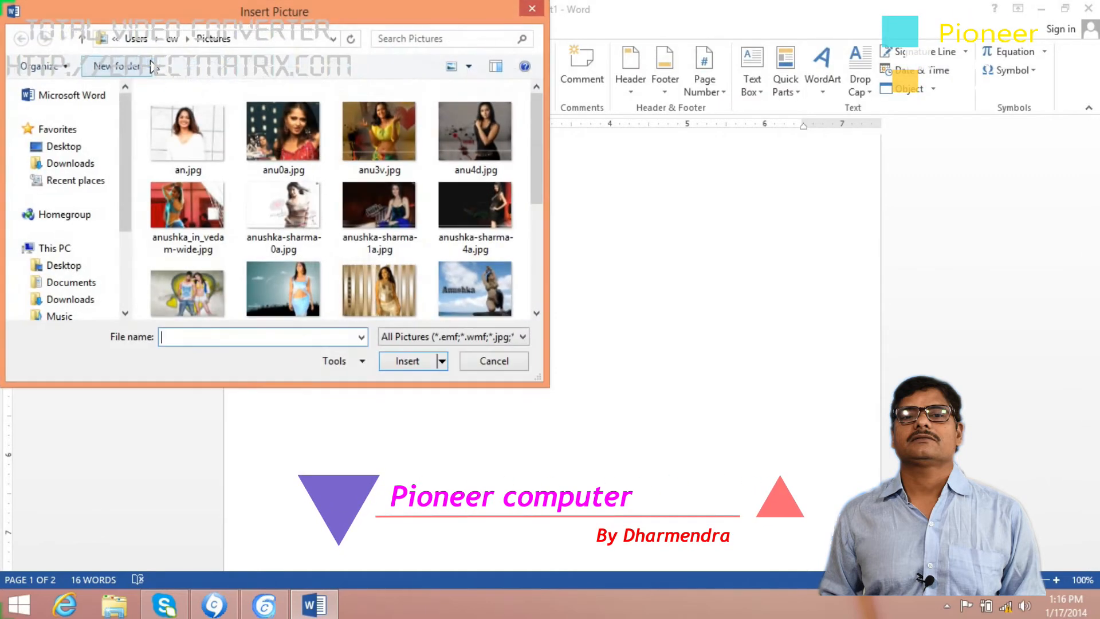
left_click(213, 294)
left_click(406, 361)
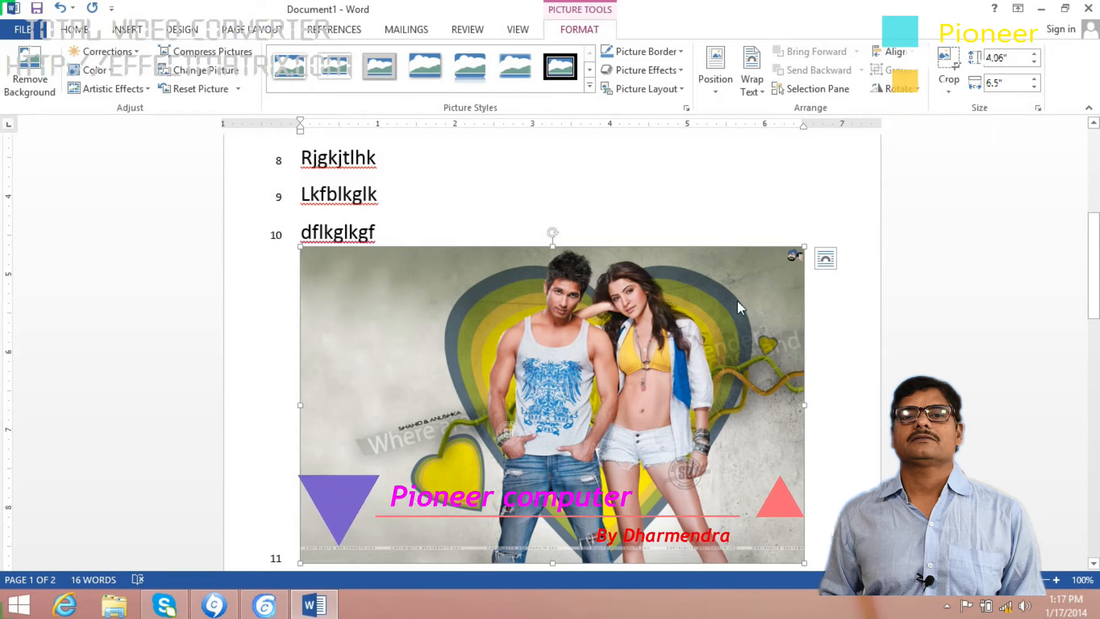
left_click_drag(805, 247, 532, 356)
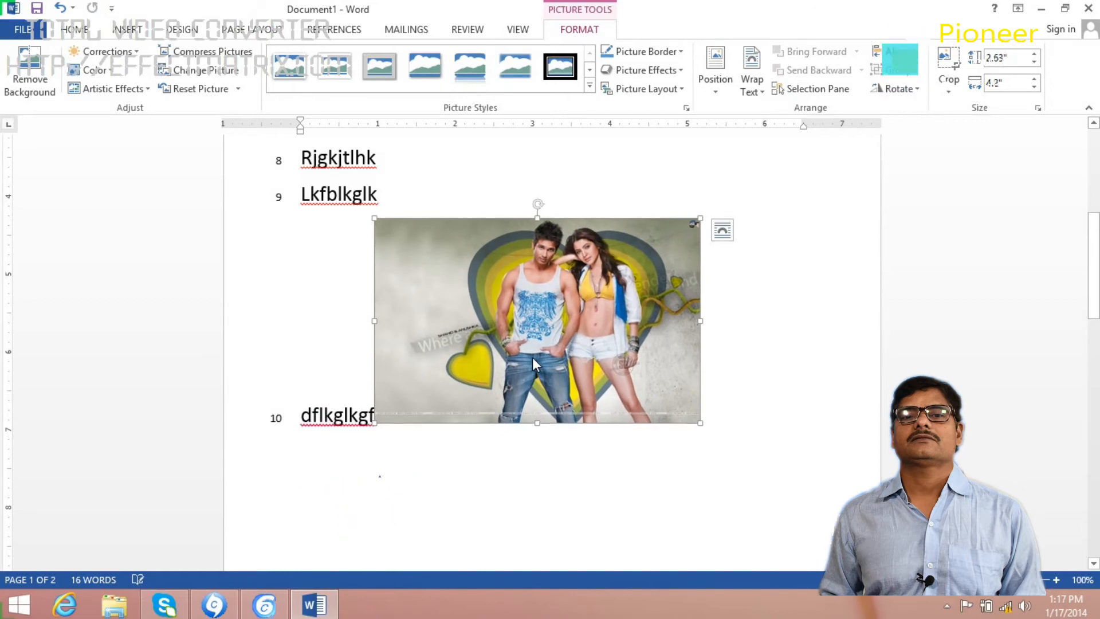
Try the picture in the top left and top right page positions with square text wrapping
left_click(263, 33)
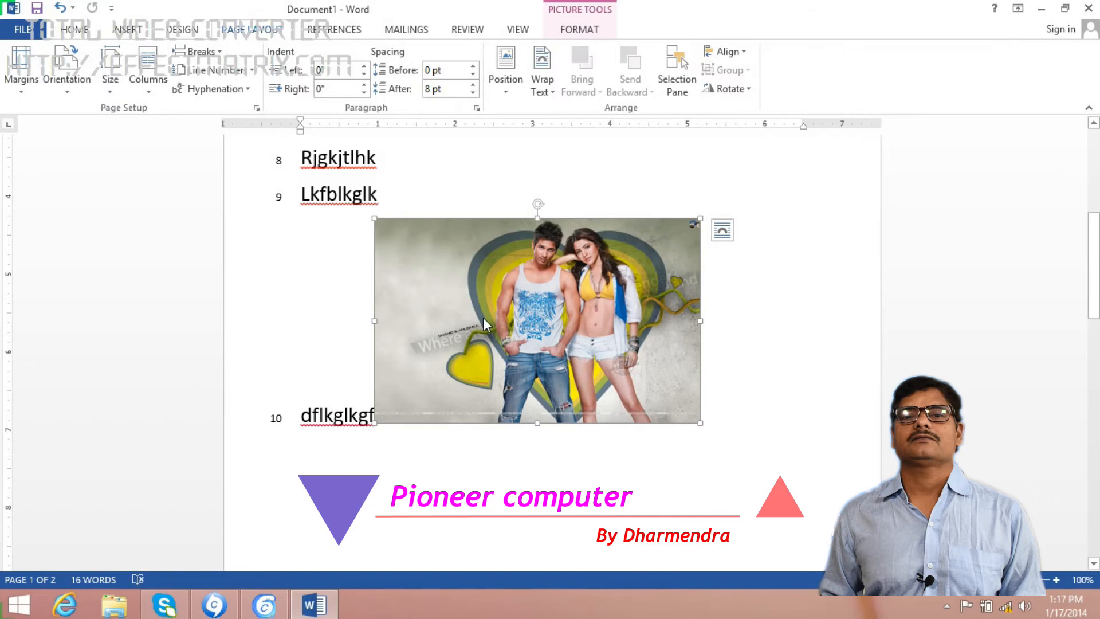
left_click(507, 92)
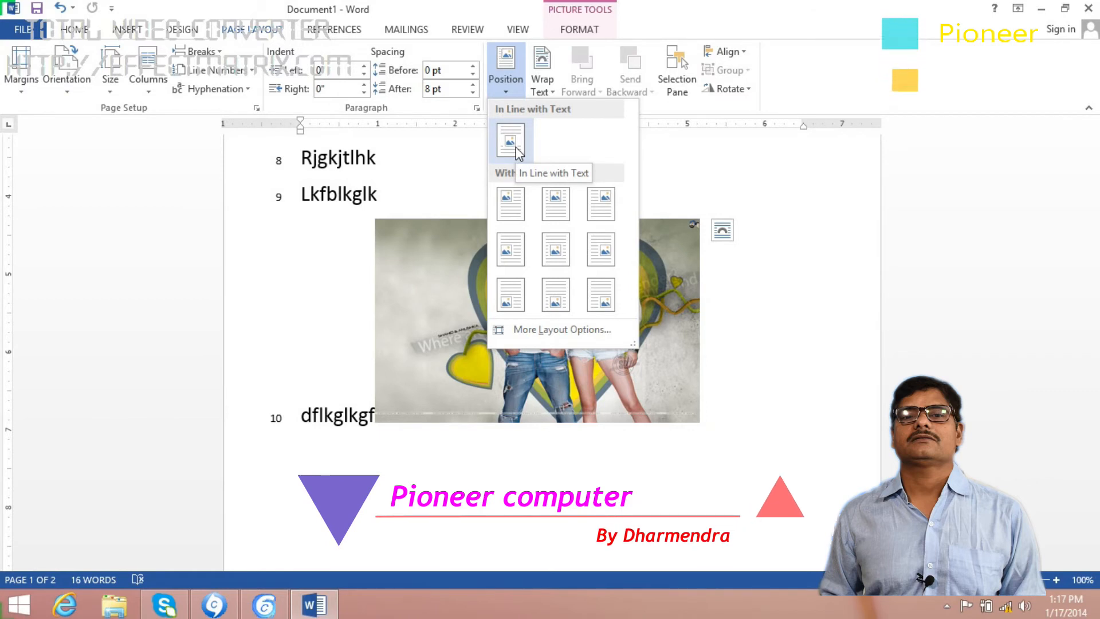
left_click(518, 201)
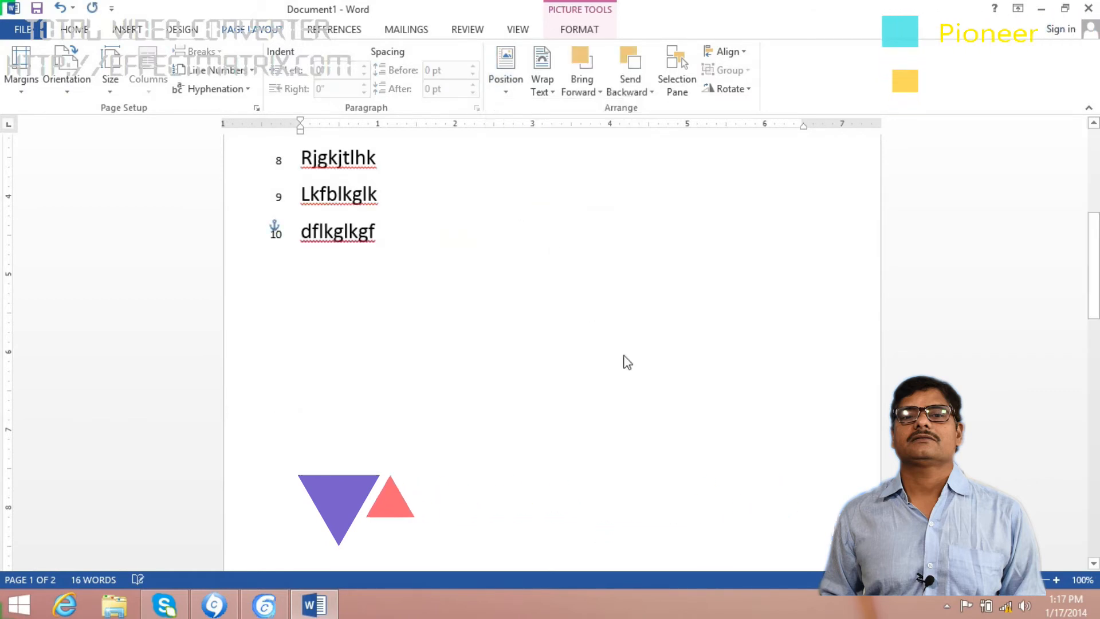
left_click_drag(1093, 334, 1096, 230)
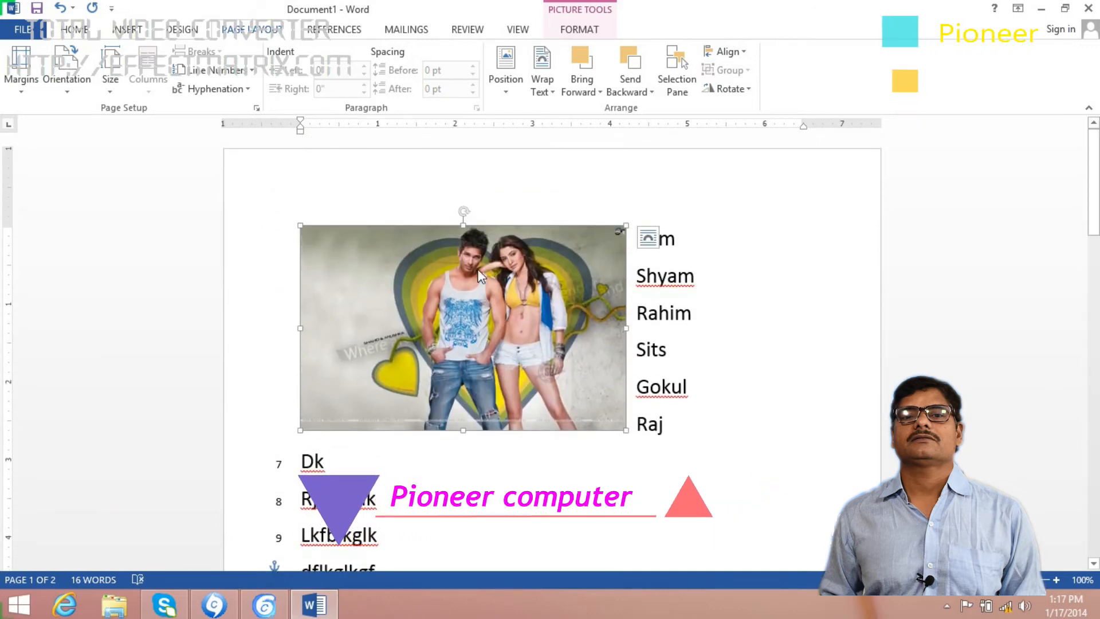
left_click(507, 86)
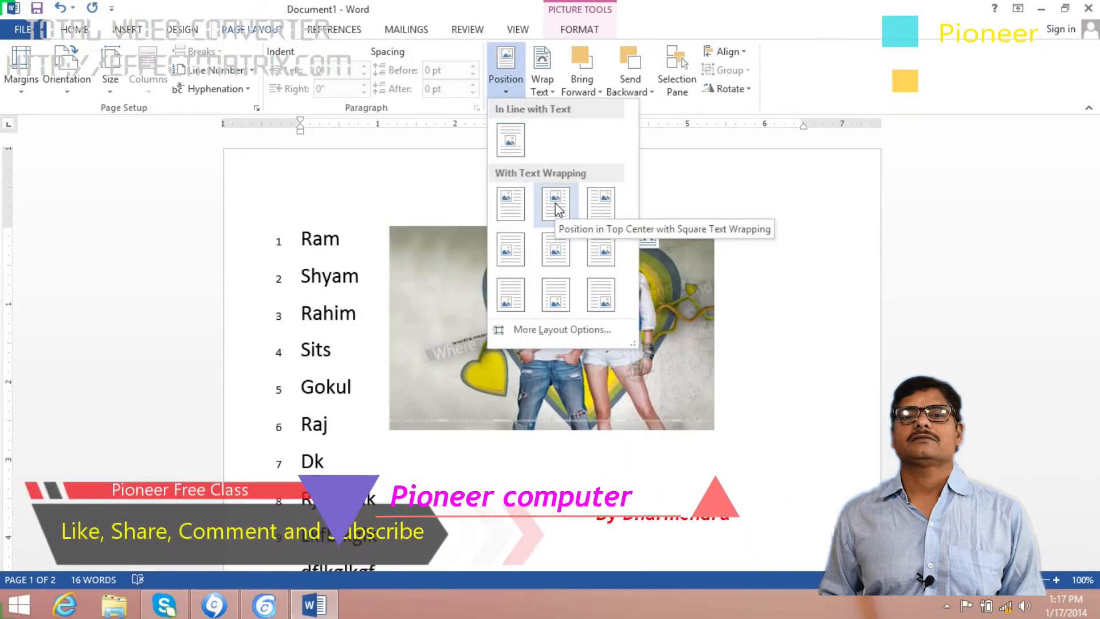
left_click(602, 211)
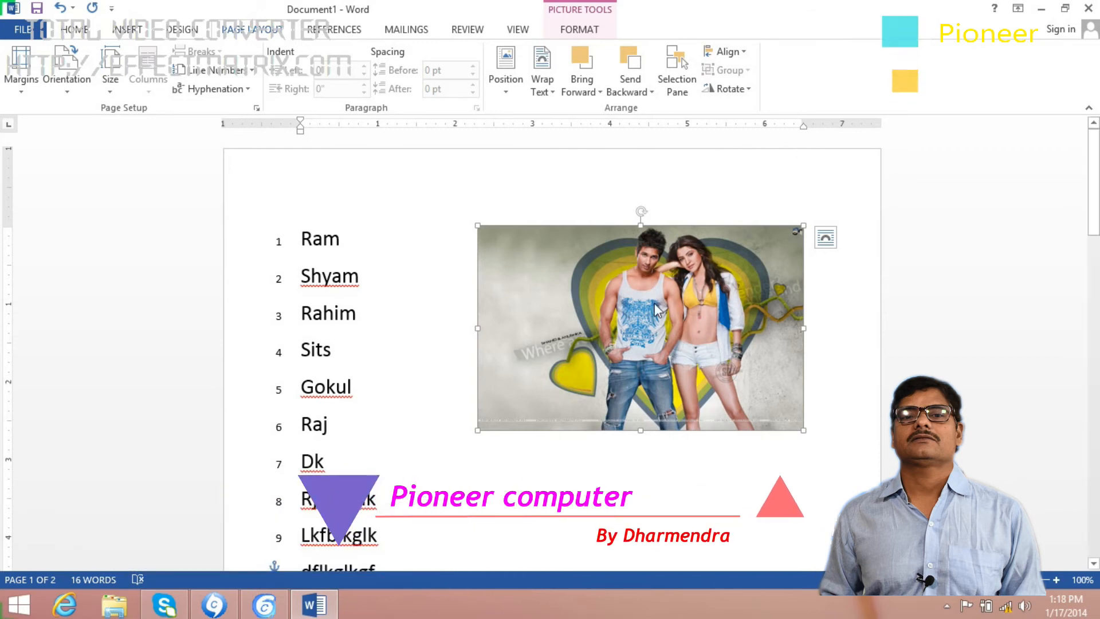
Position the picture in the bottom right of the page with square text wrapping and check its placement
left_click(510, 95)
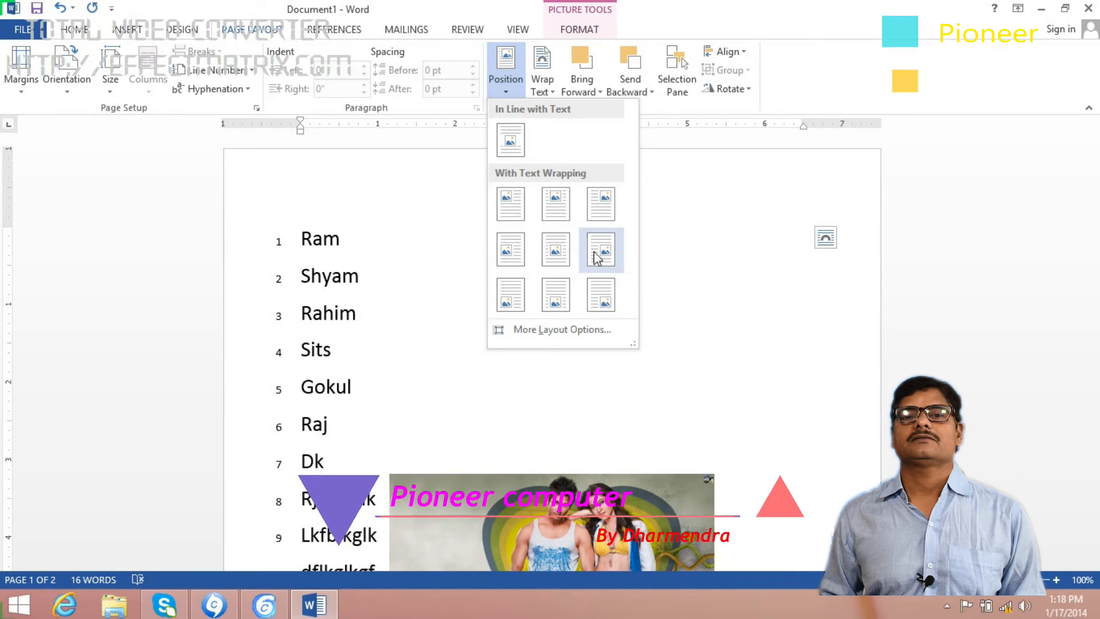
left_click(607, 292)
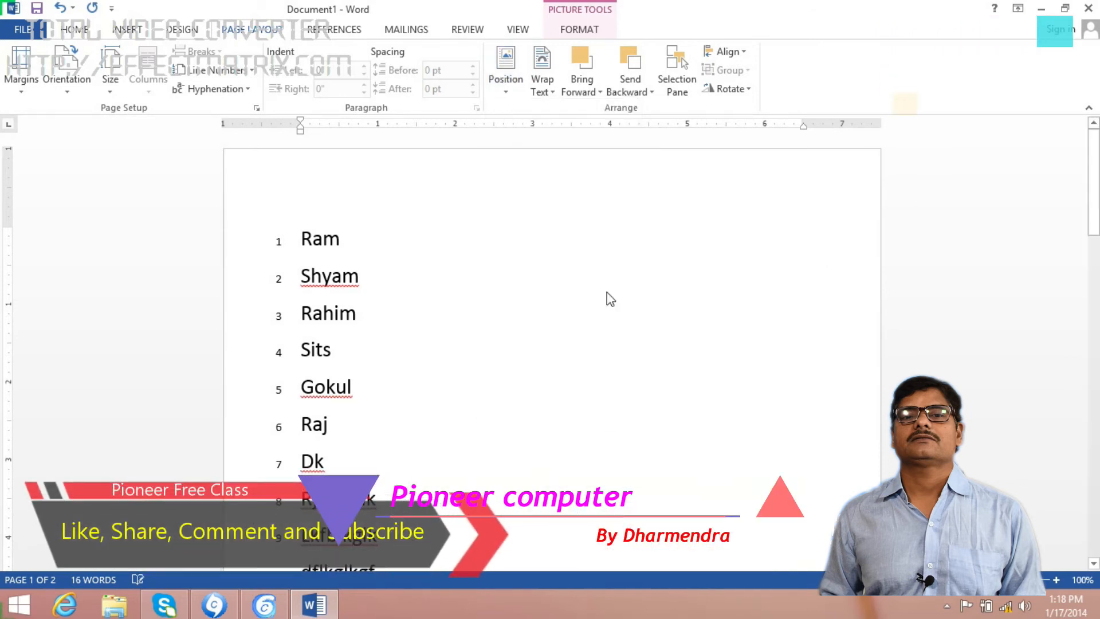
scroll(728, 333, "down", 7)
scroll(716, 327, "down", 4)
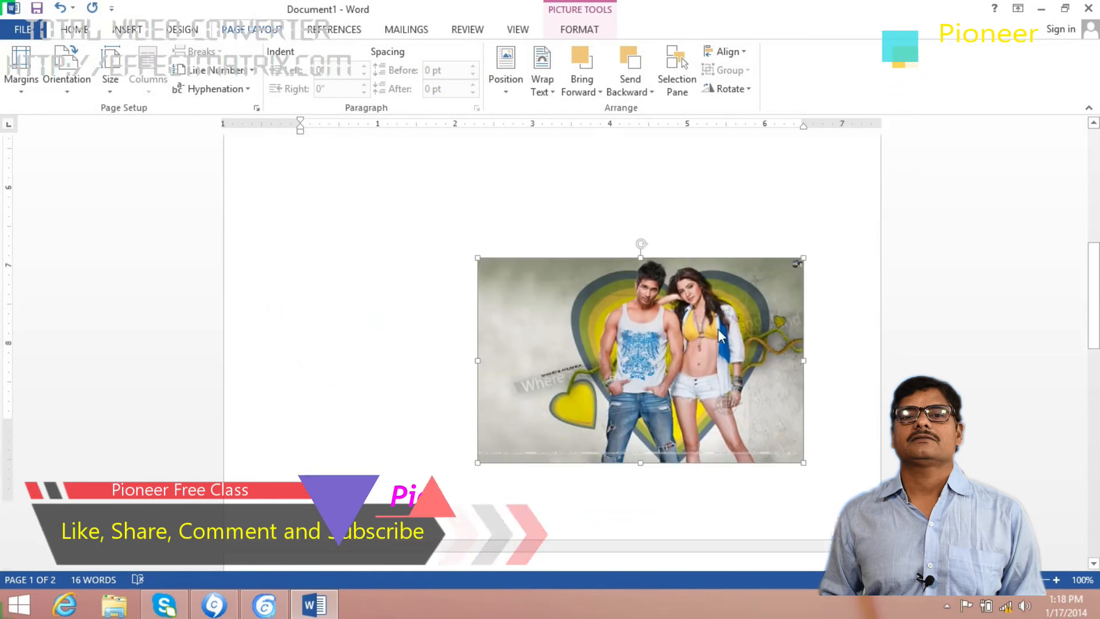
scroll(716, 325, "up", 3)
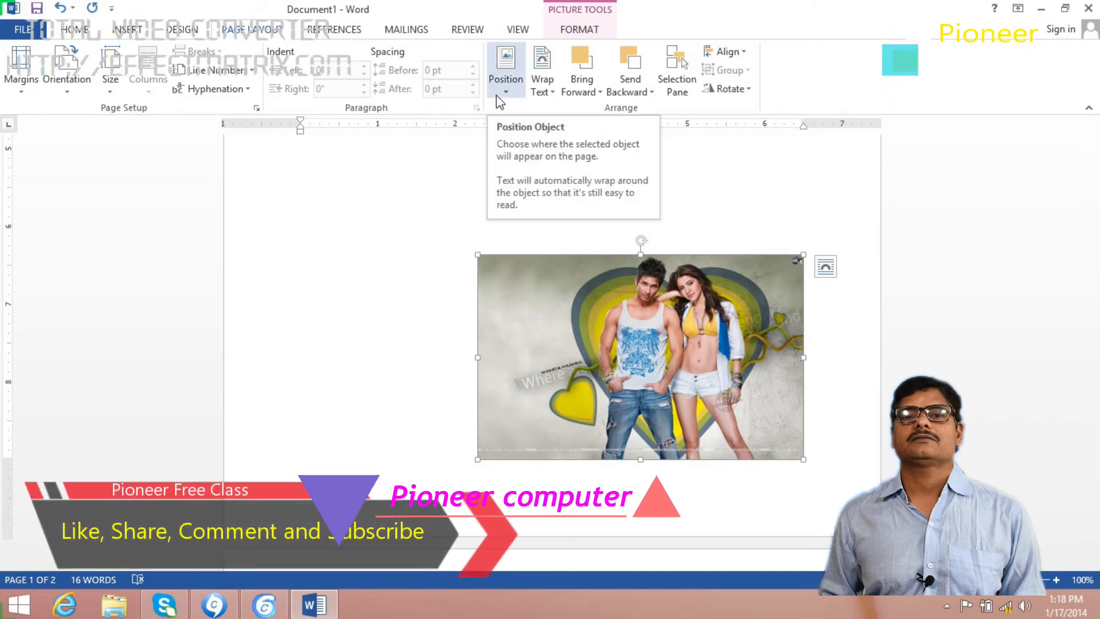
Move the picture freely slightly above its bottom right placement and set its text wrapping to In Front of Text
left_click_drag(593, 303, 422, 274)
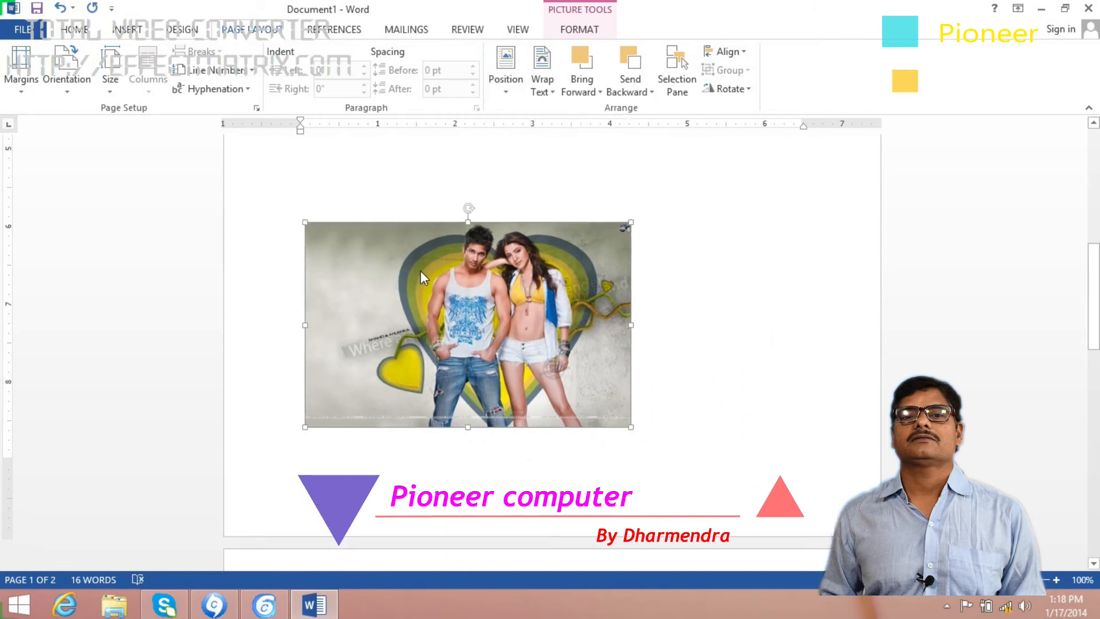
left_click_drag(534, 277, 695, 246)
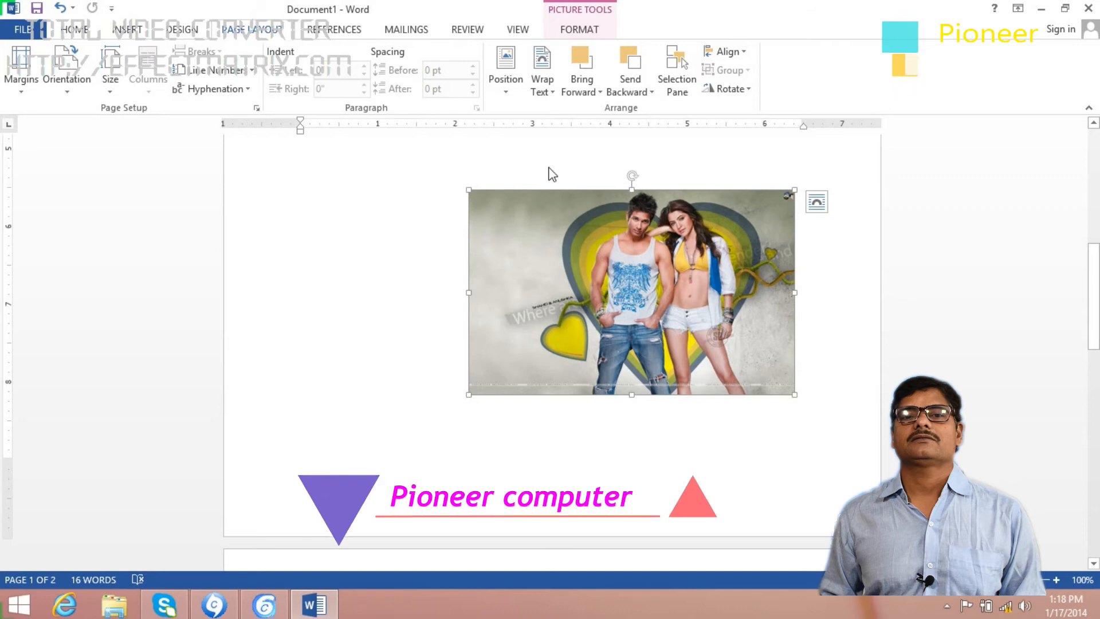
left_click(548, 93)
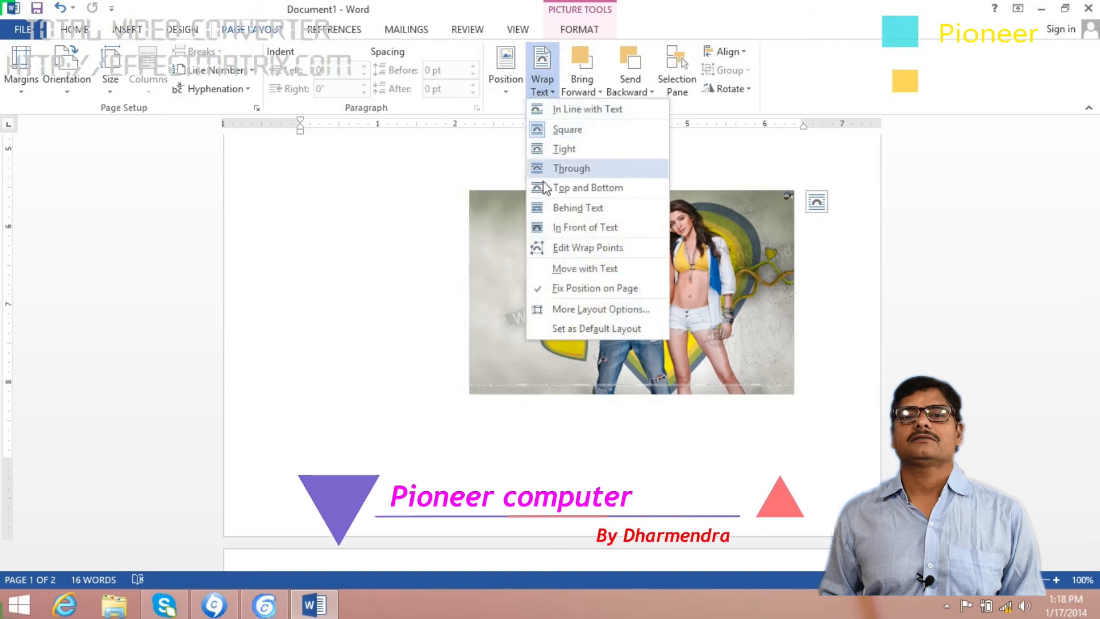
left_click(584, 228)
mouse_move(616, 269)
left_mouse_down()
mouse_move(418, 271)
mouse_move(643, 271)
mouse_move(565, 340)
mouse_move(610, 276)
mouse_move(600, 268)
left_mouse_up()
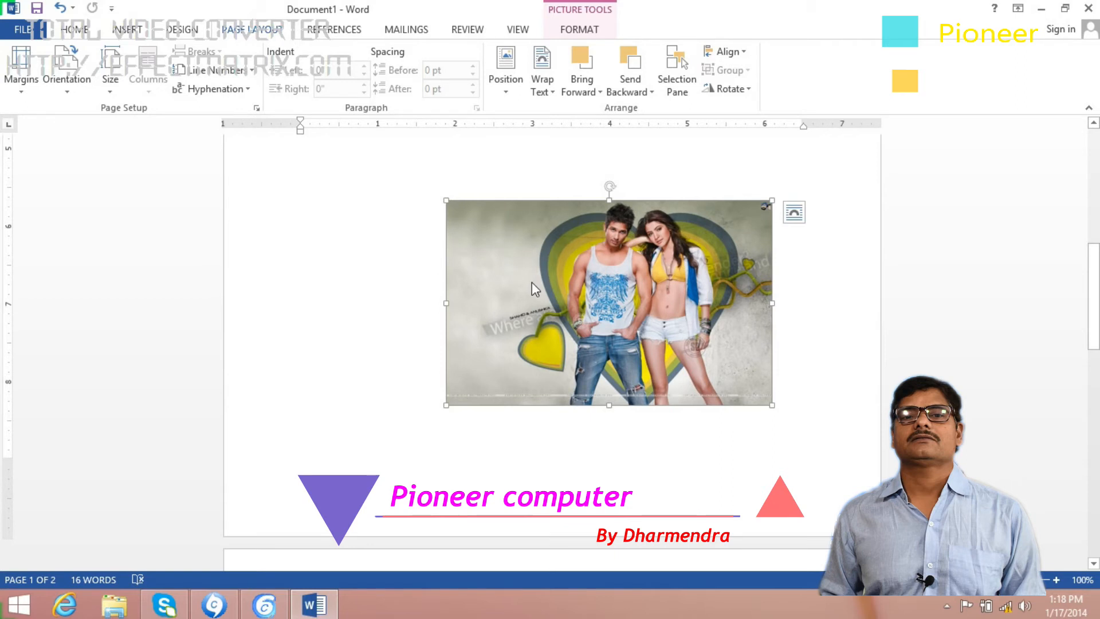
Move the picture from the lower part of the first page up over numbered lines 7 to 10, extending slightly into the left margin
left_click(542, 74)
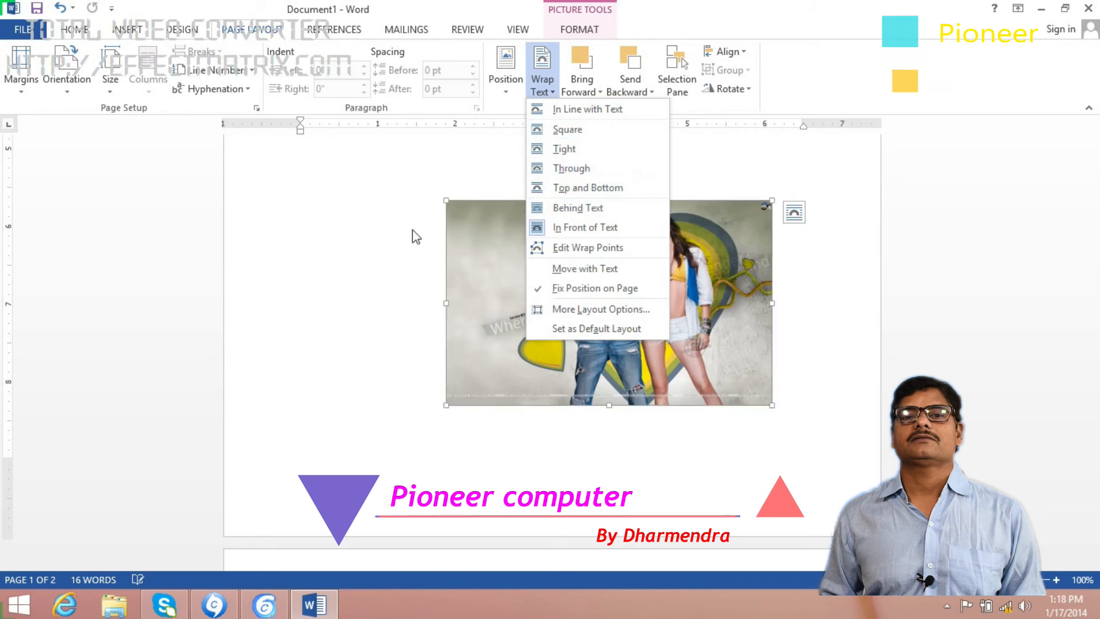
key("Escape")
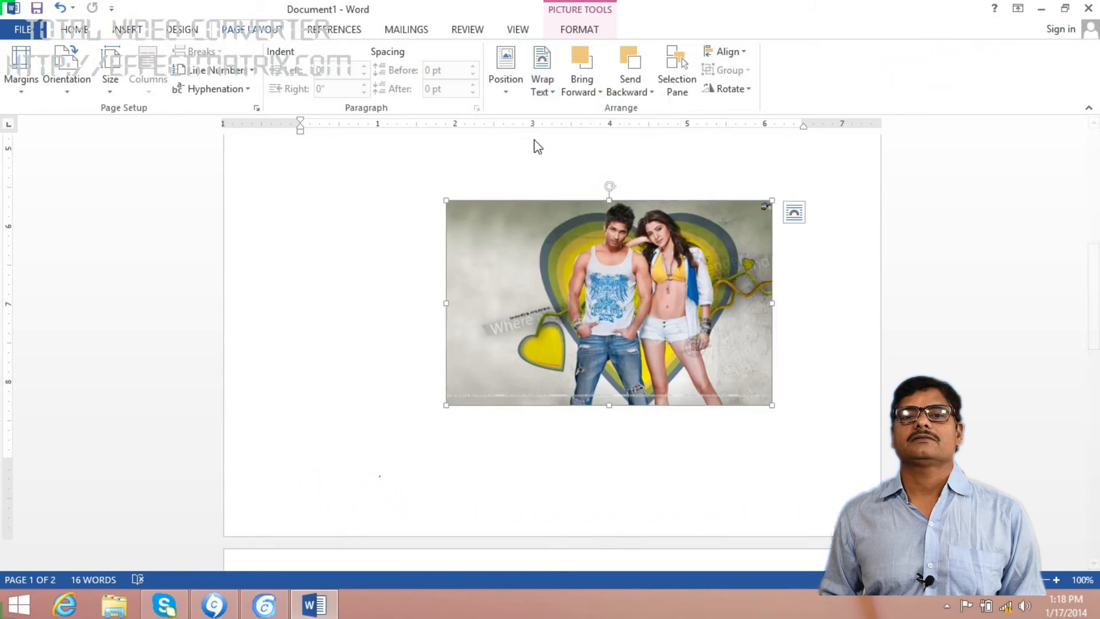
left_click_drag(602, 281, 542, 275)
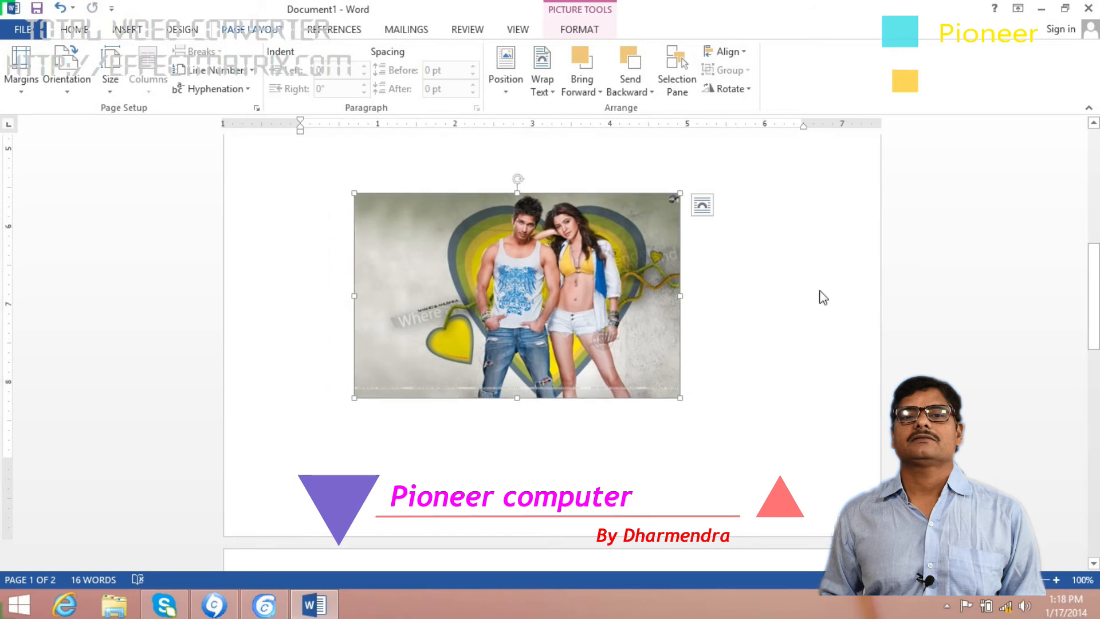
left_click_drag(1093, 296, 1093, 236)
left_click_drag(549, 464, 479, 259)
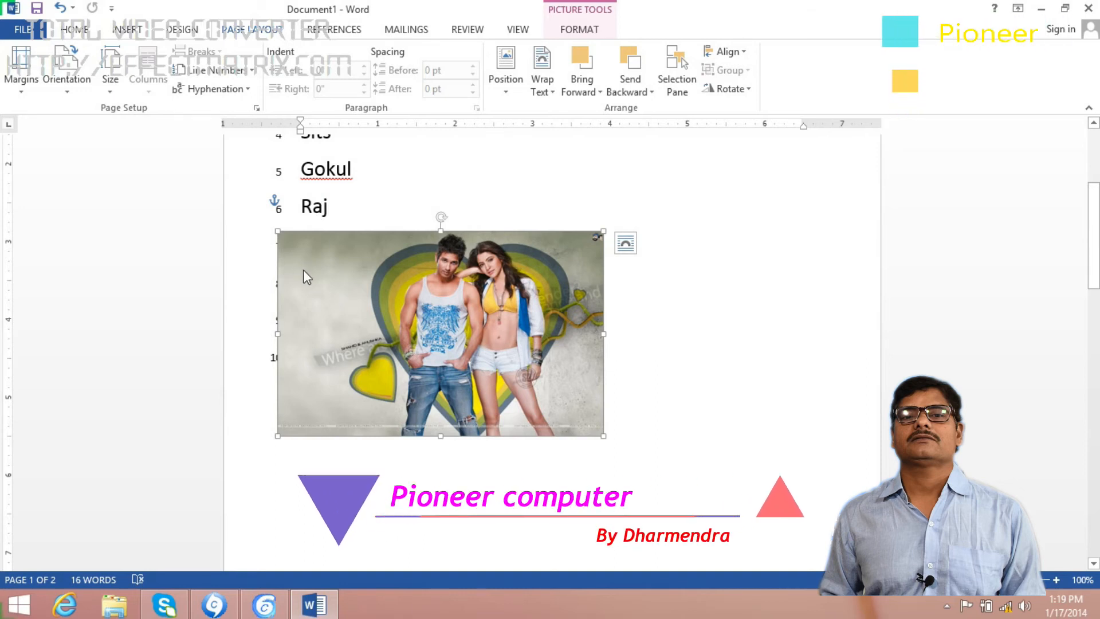
left_click_drag(400, 287, 383, 280)
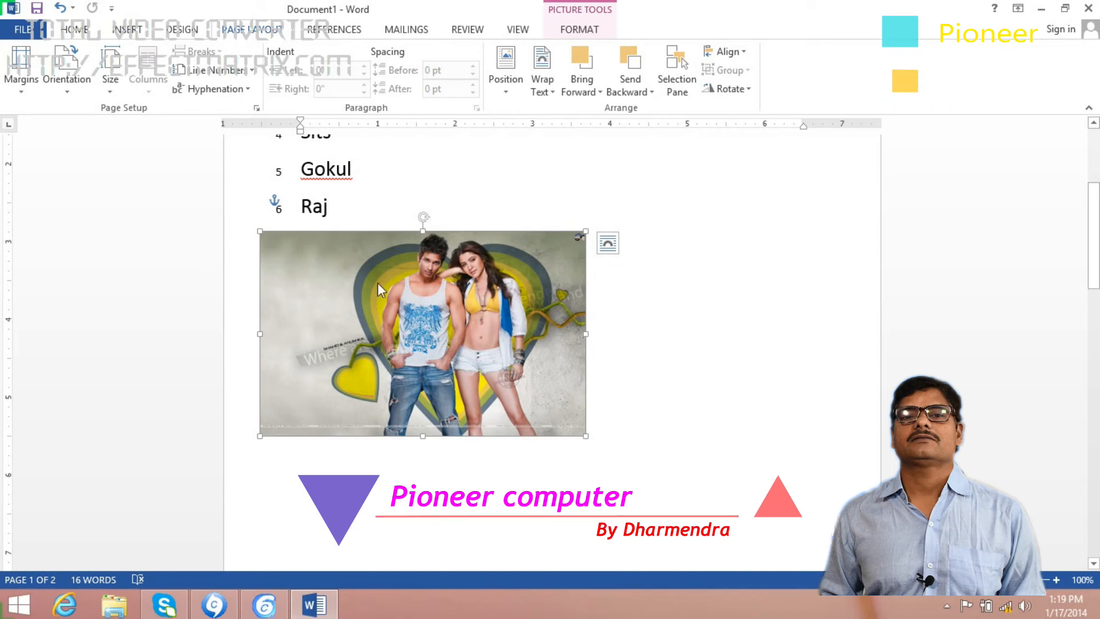
Set the picture's text wrapping to Behind Text and move it up behind numbered lines 5 to 10
left_click(542, 86)
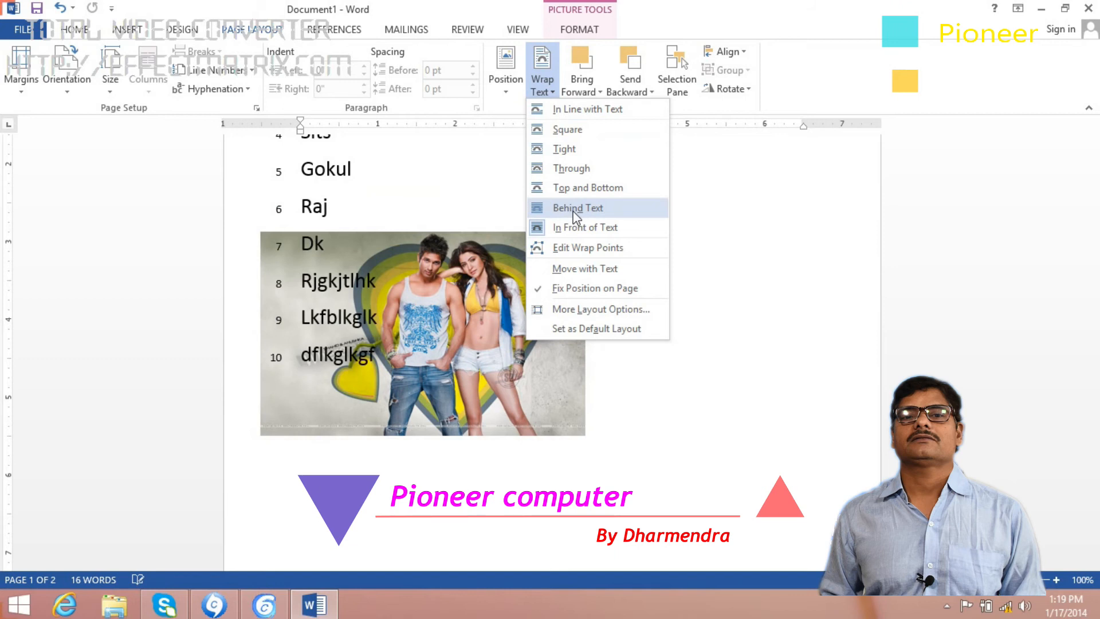
left_click(580, 209)
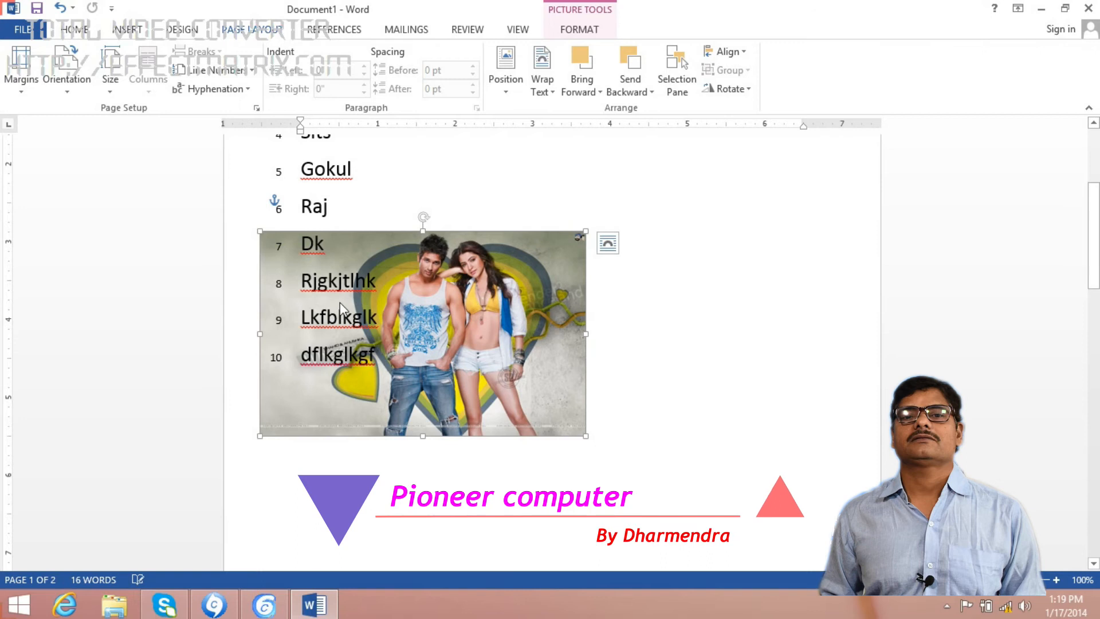
mouse_move(424, 268)
left_mouse_down()
mouse_move(487, 300)
mouse_move(437, 274)
left_mouse_up()
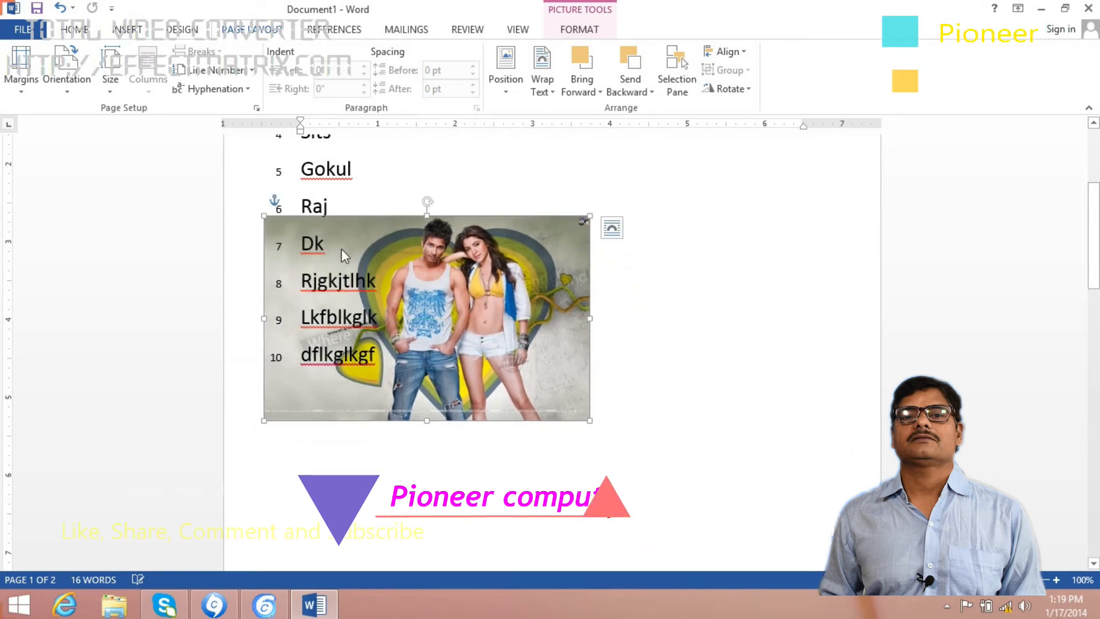
left_click_drag(356, 333, 340, 281)
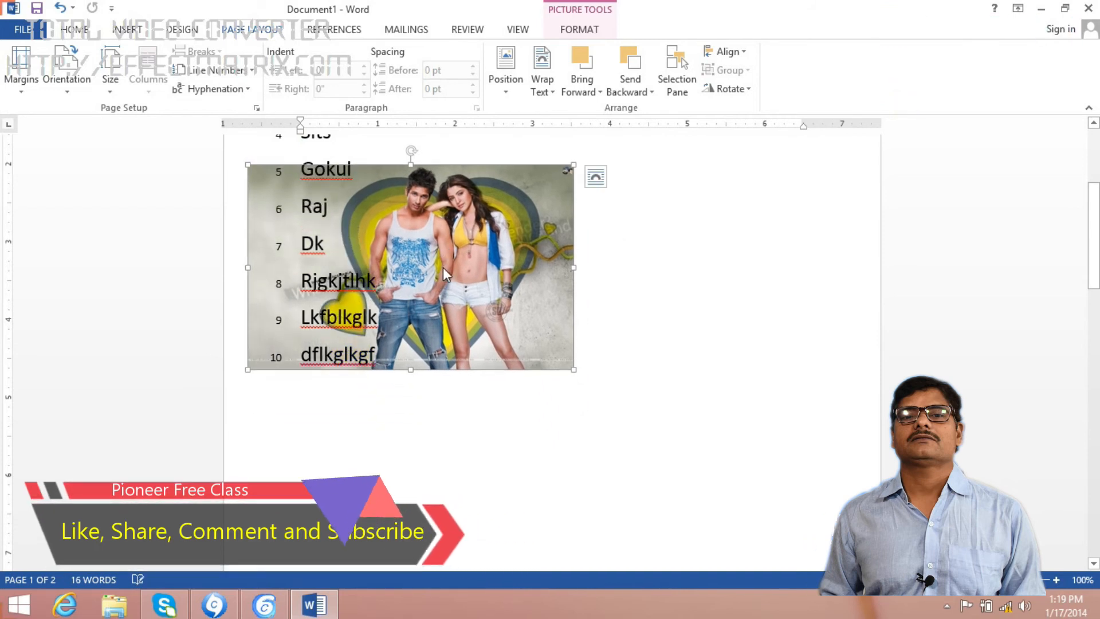
Set the picture's text wrapping to In Front of Text and move it slightly down and right over numbered lines 6 to 10
left_click(543, 80)
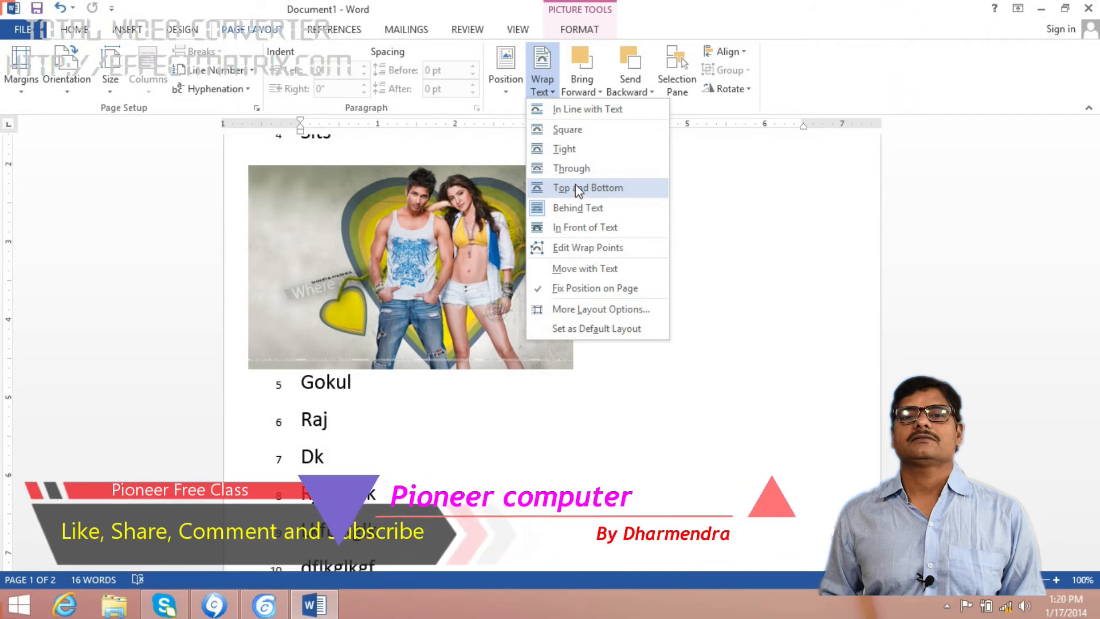
left_click(587, 228)
left_click_drag(403, 199, 435, 233)
left_click_drag(452, 277, 429, 260)
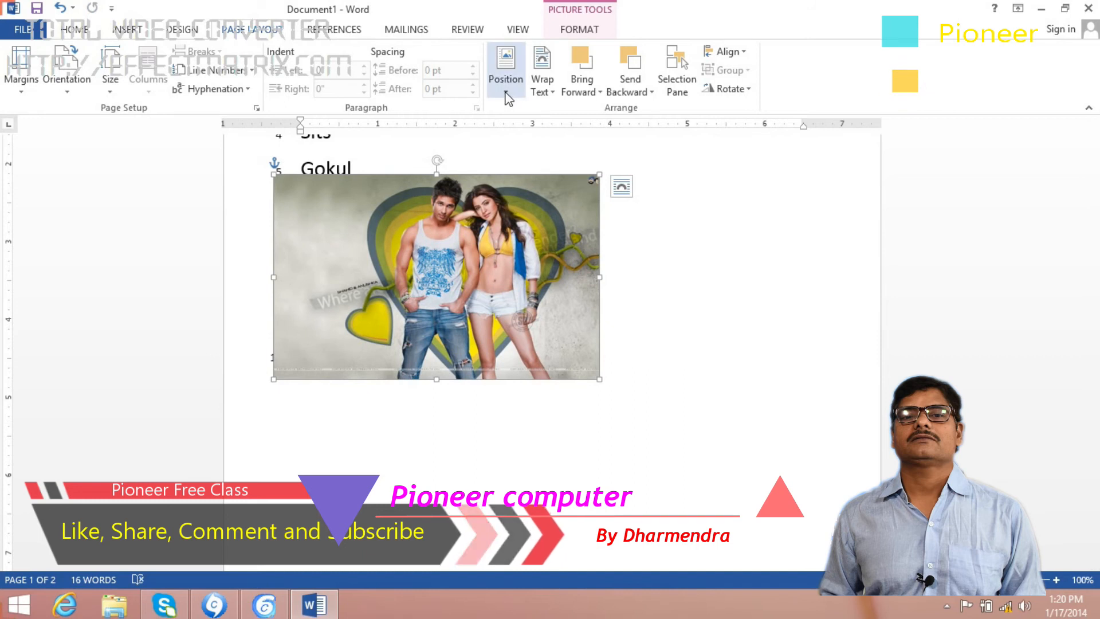